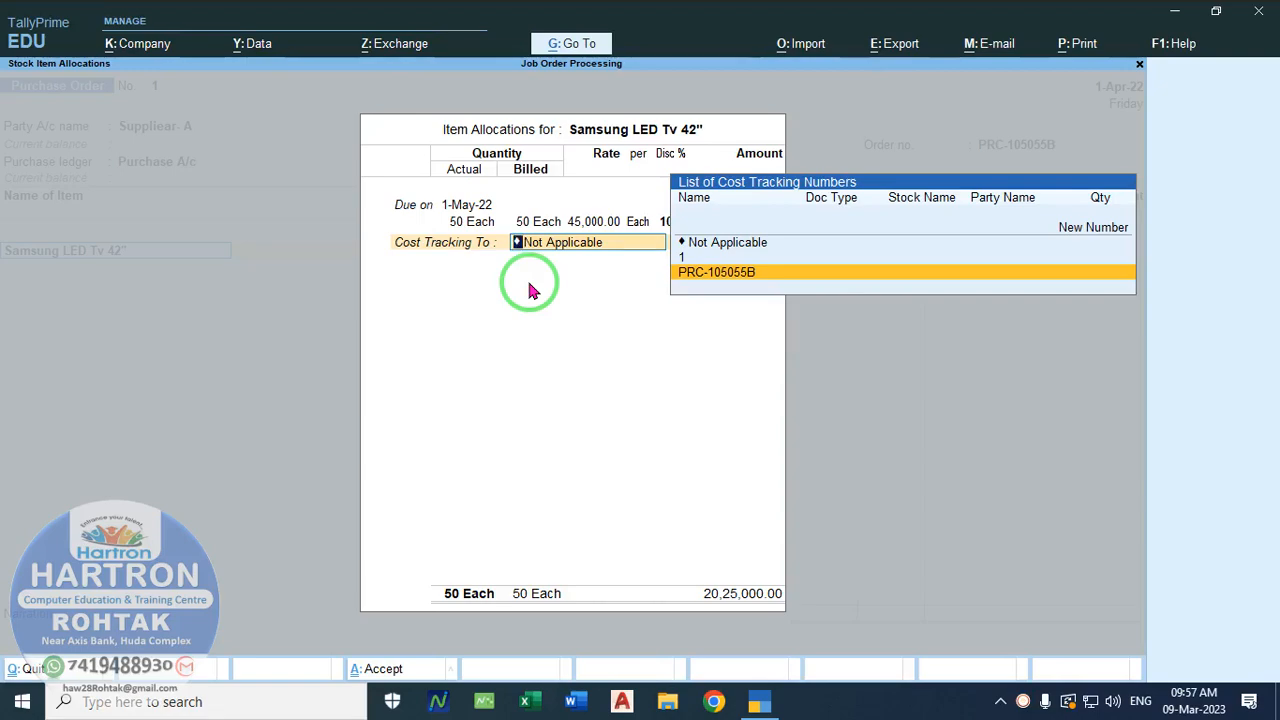
Step: Track the Samsung LED Tv 42" cost to this purchase order's own number and finish the item list
key(Return)
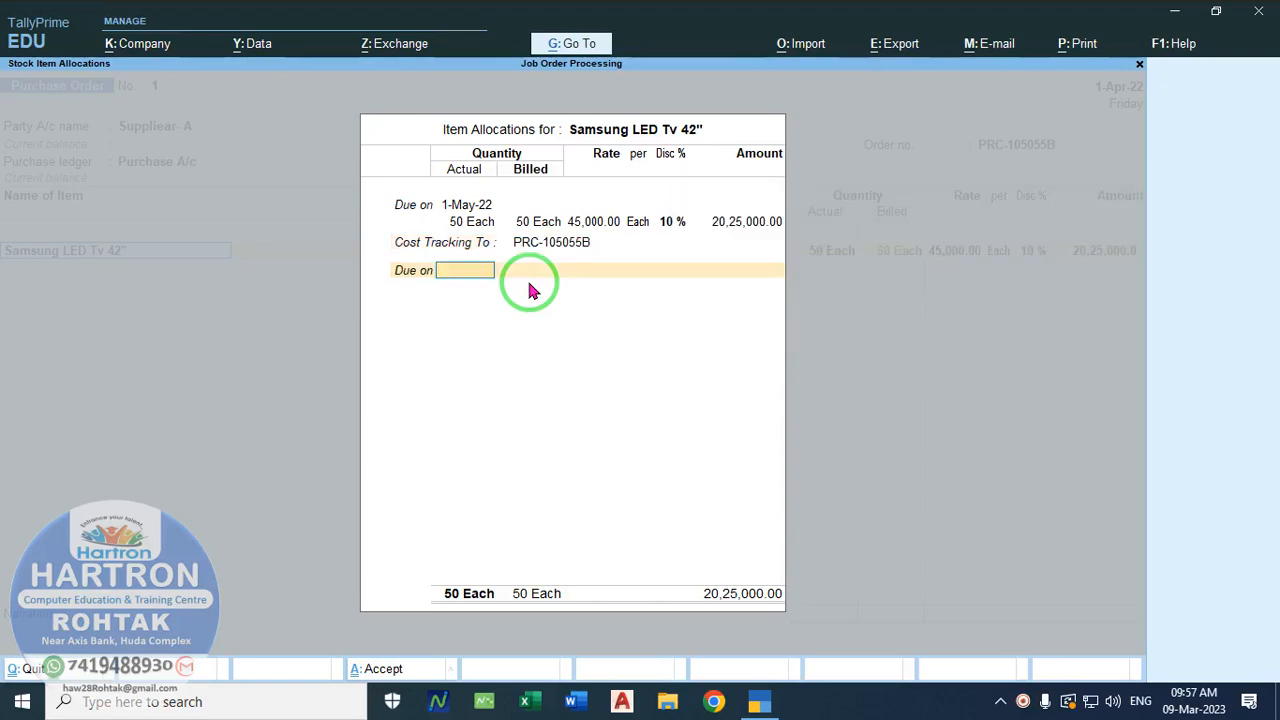
key(Return)
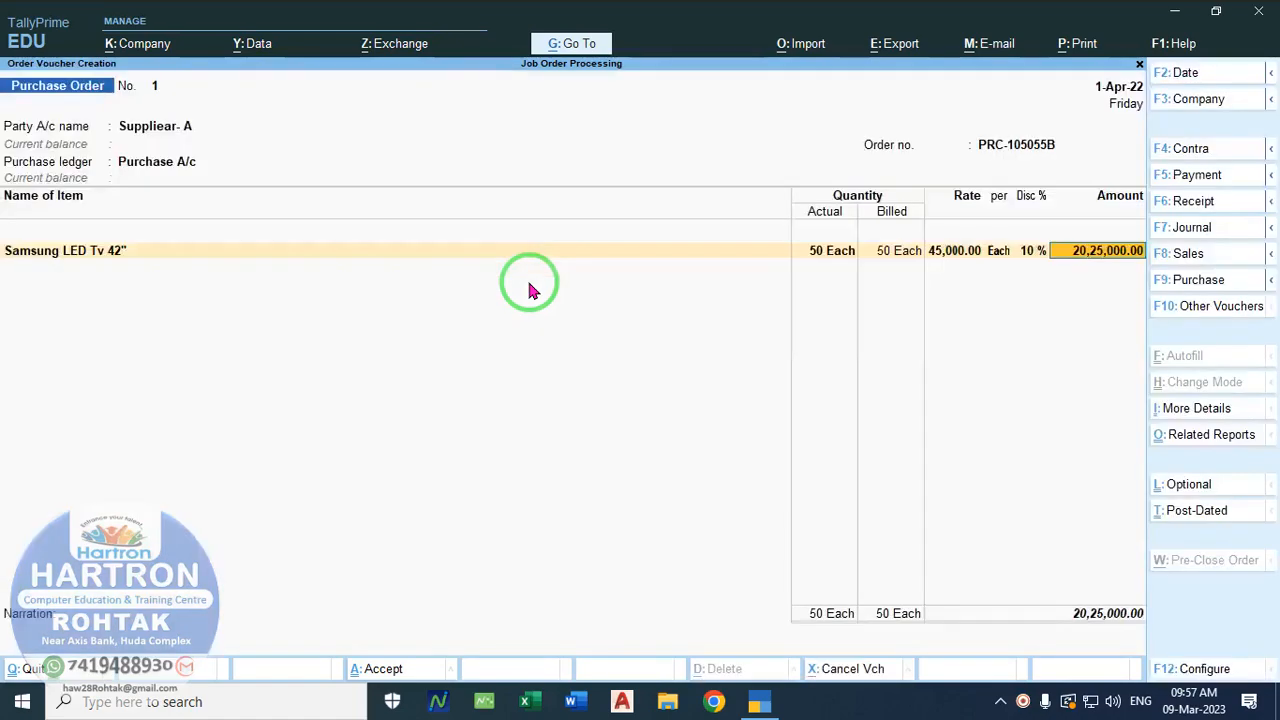
key(Return)
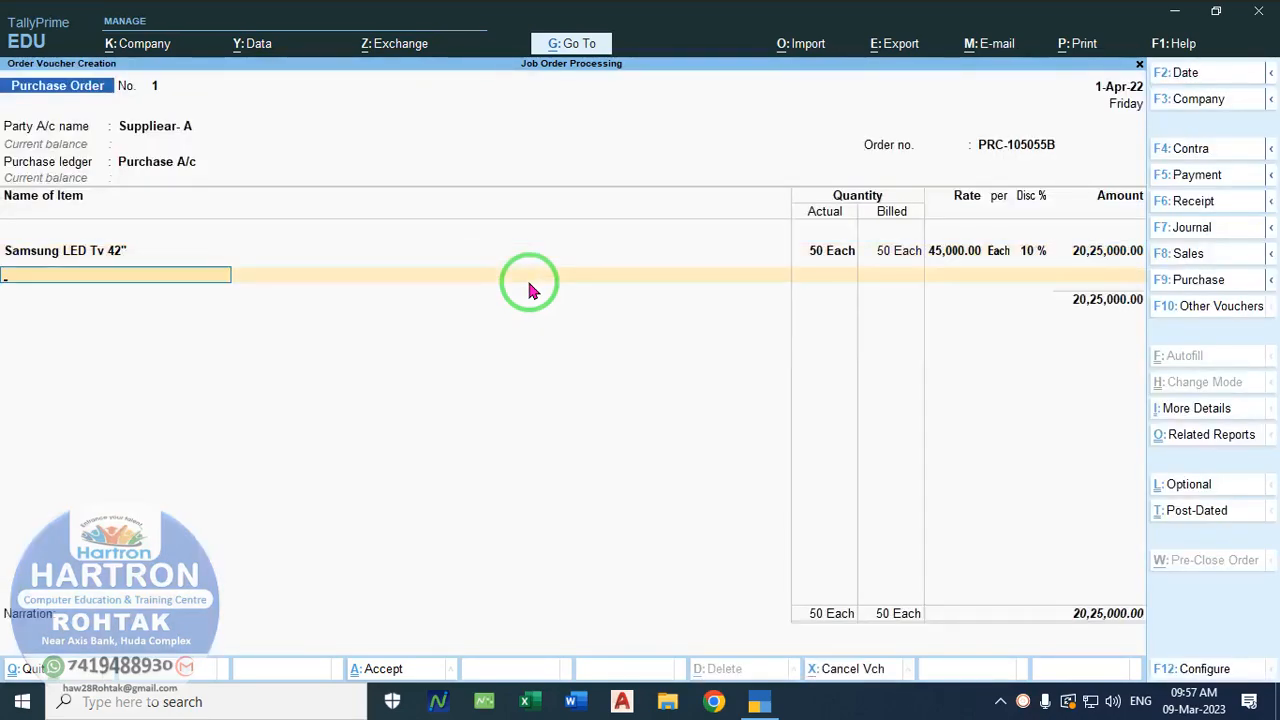
key(Return)
Step: Add Fright Charges A/c of 2,000 to the purchase order, leave the narration blank and save the voucher
text(f)
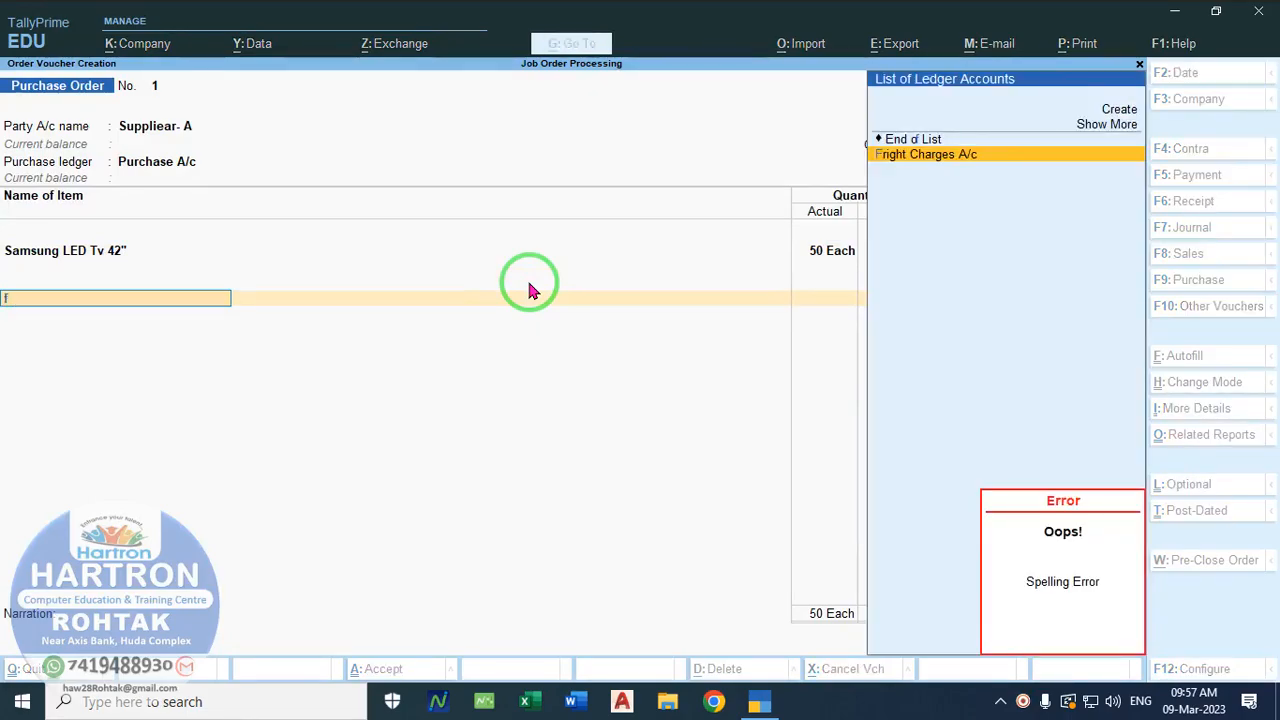
key(Return)
key(Return)
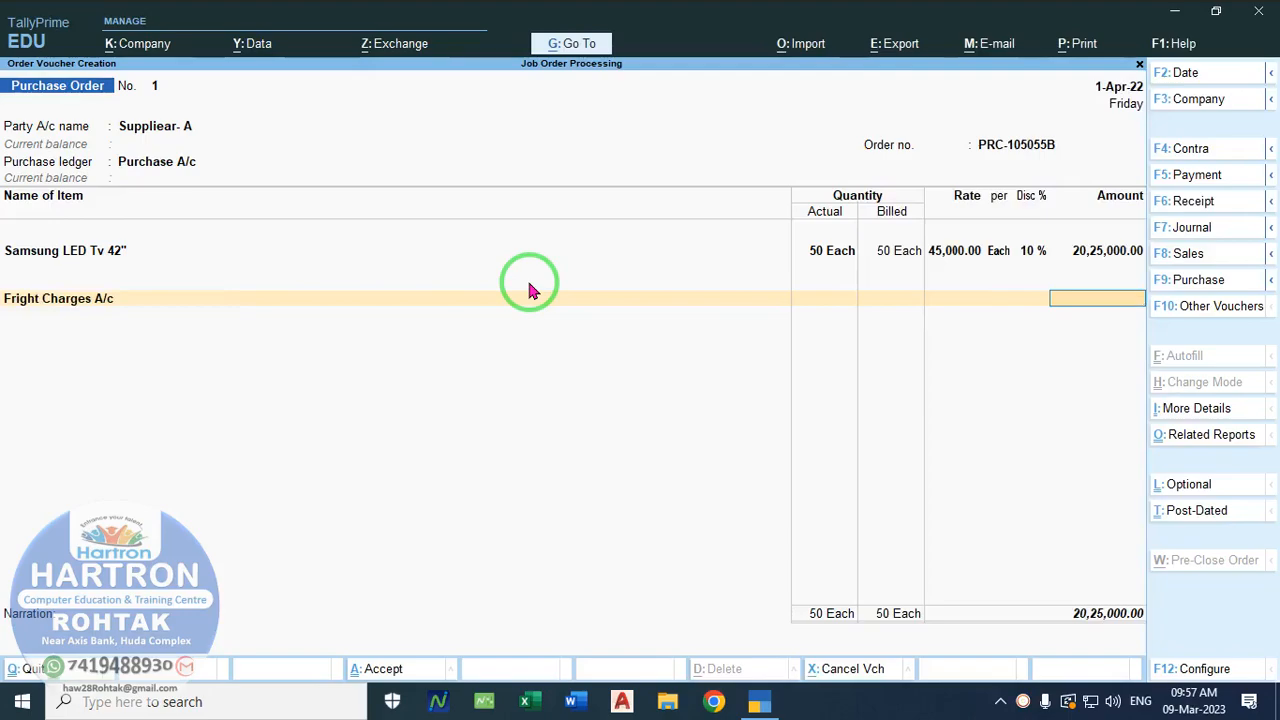
text(2000)
key(Return)
key(Return)
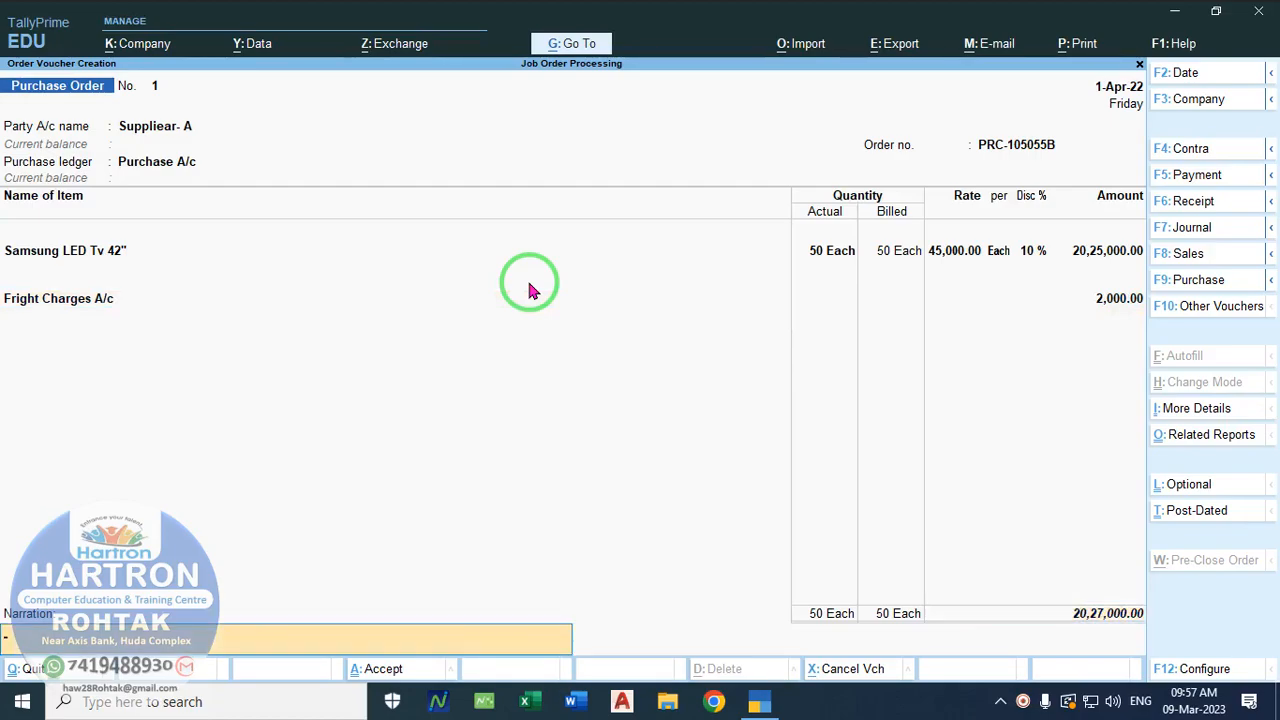
key(Return)
key(Return)
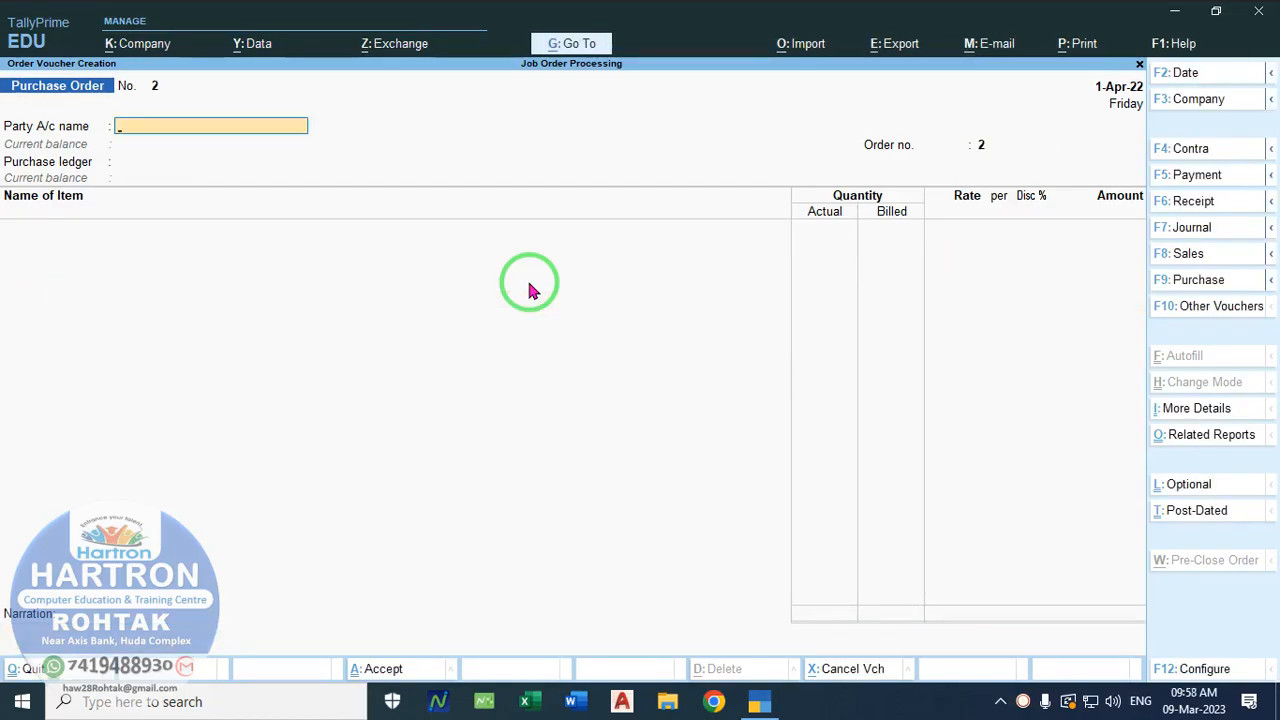
key(F2)
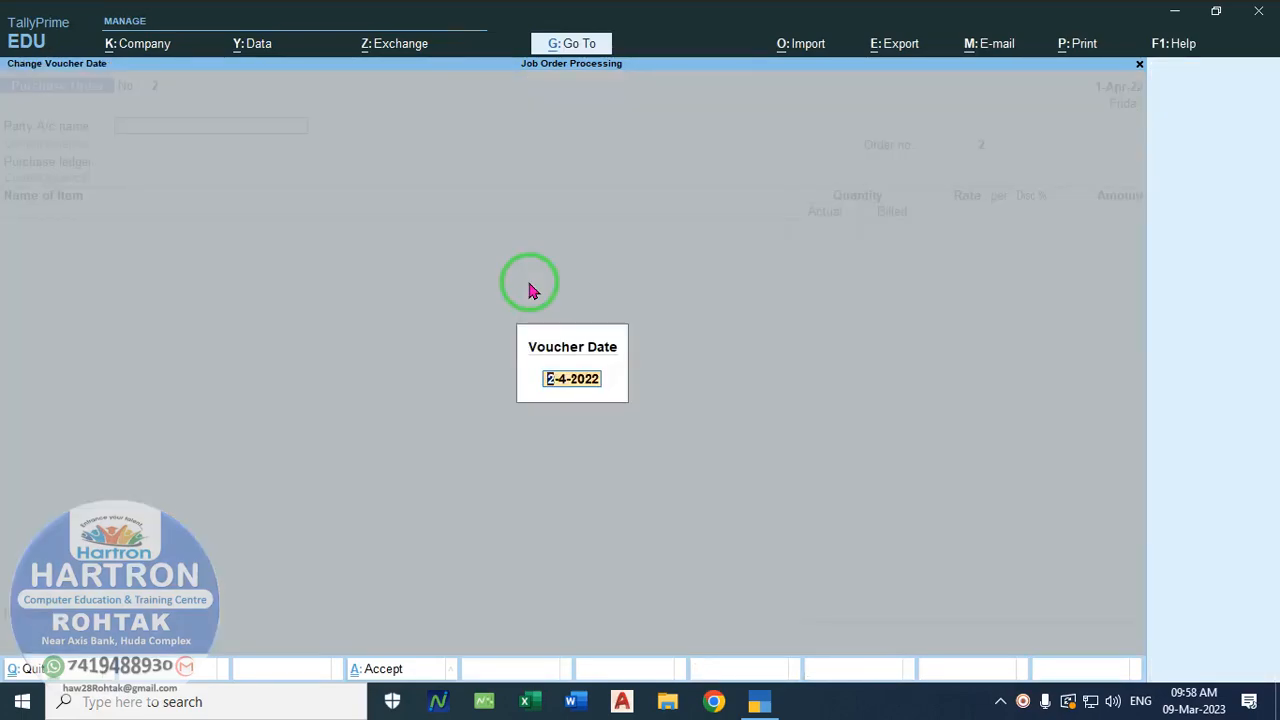
key(BackSpace)
key(Escape)
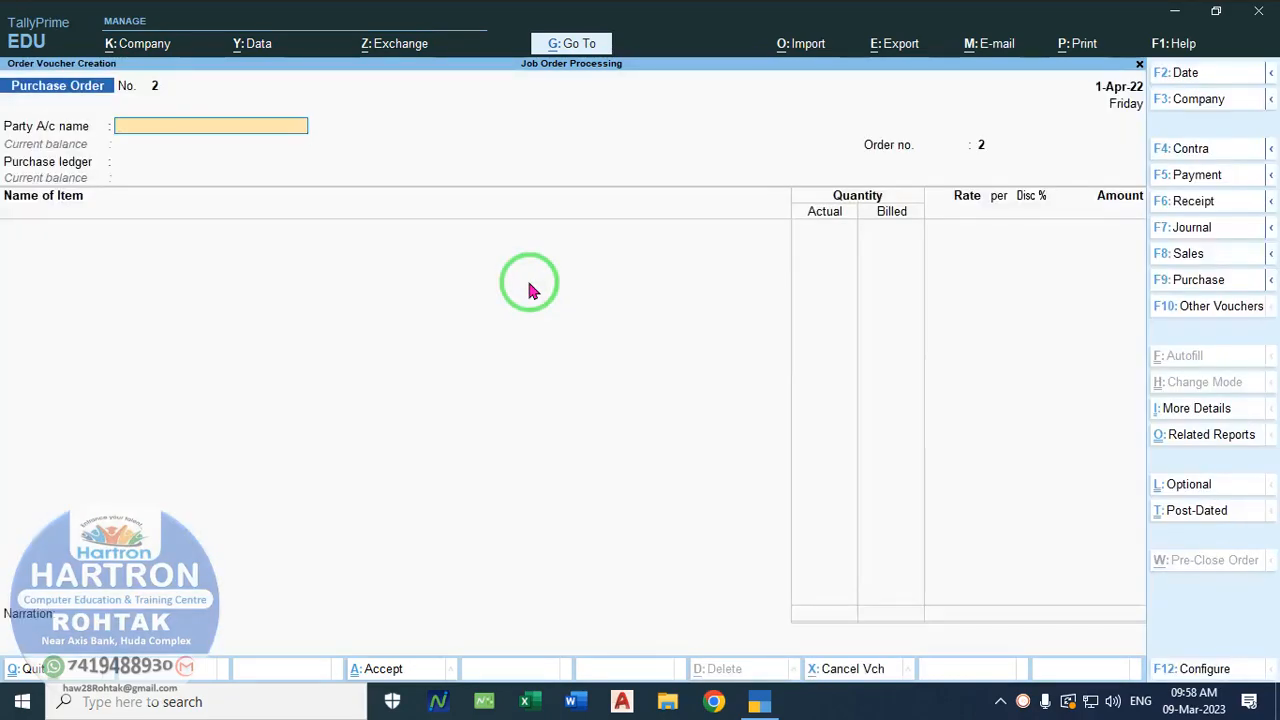
Step: Switch to a Receipt Note voucher and set its date to 1-May-22
click(1195, 312)
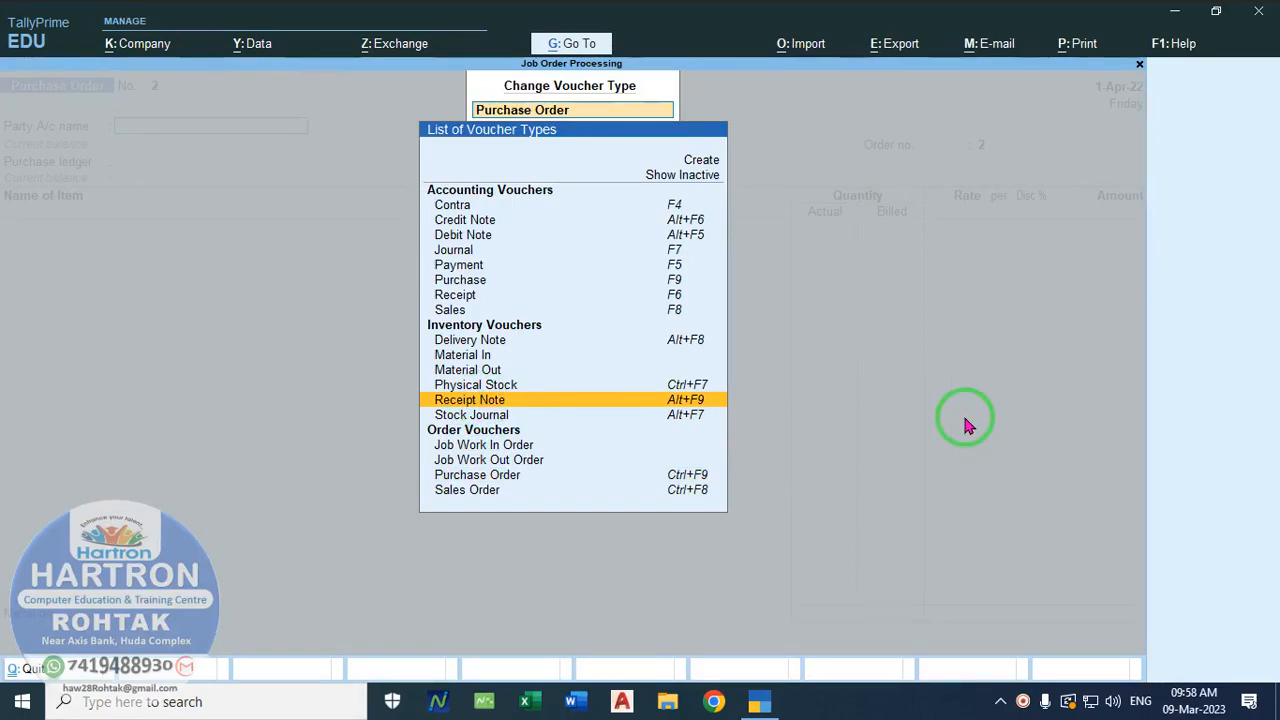
key(Return)
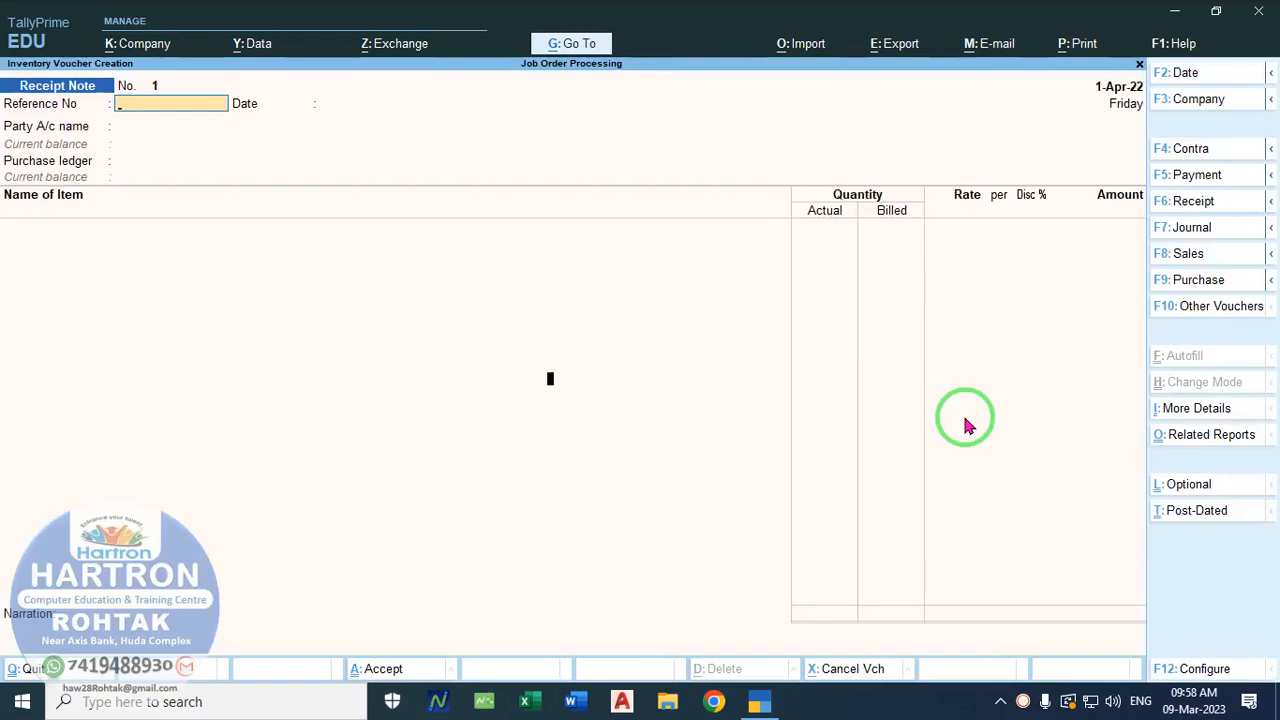
key(F2)
text(1/5)
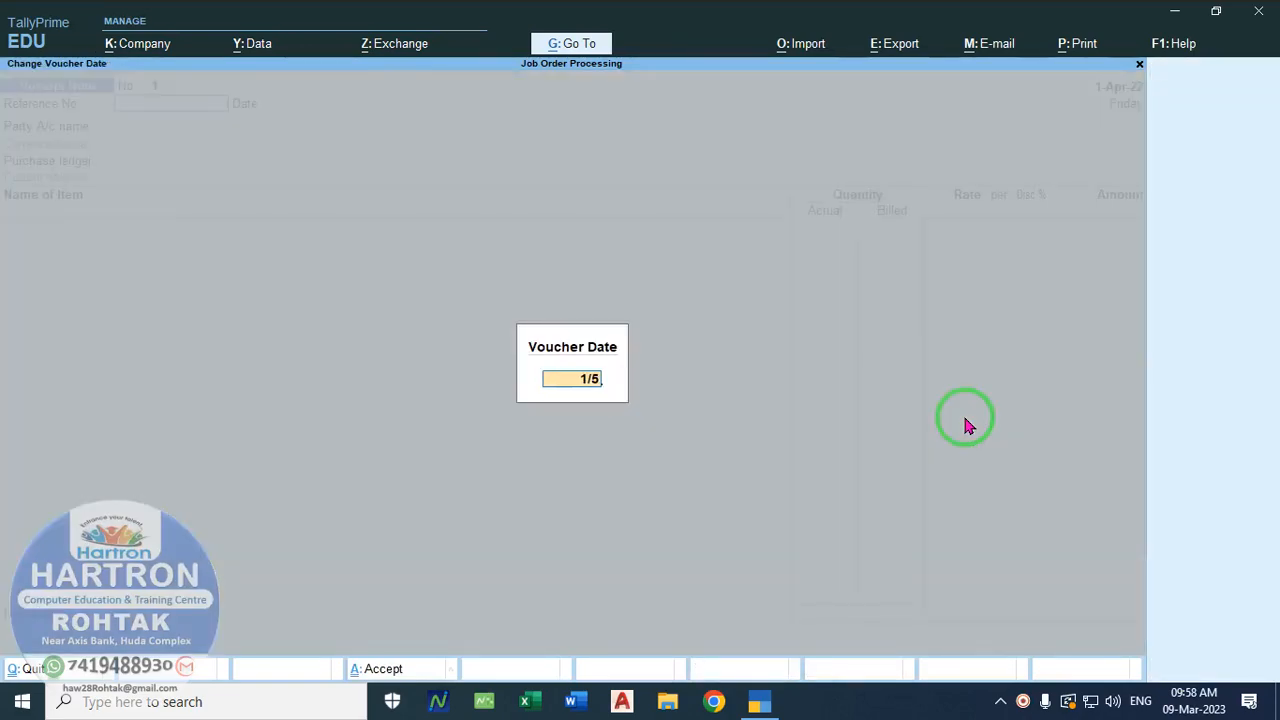
key(Return)
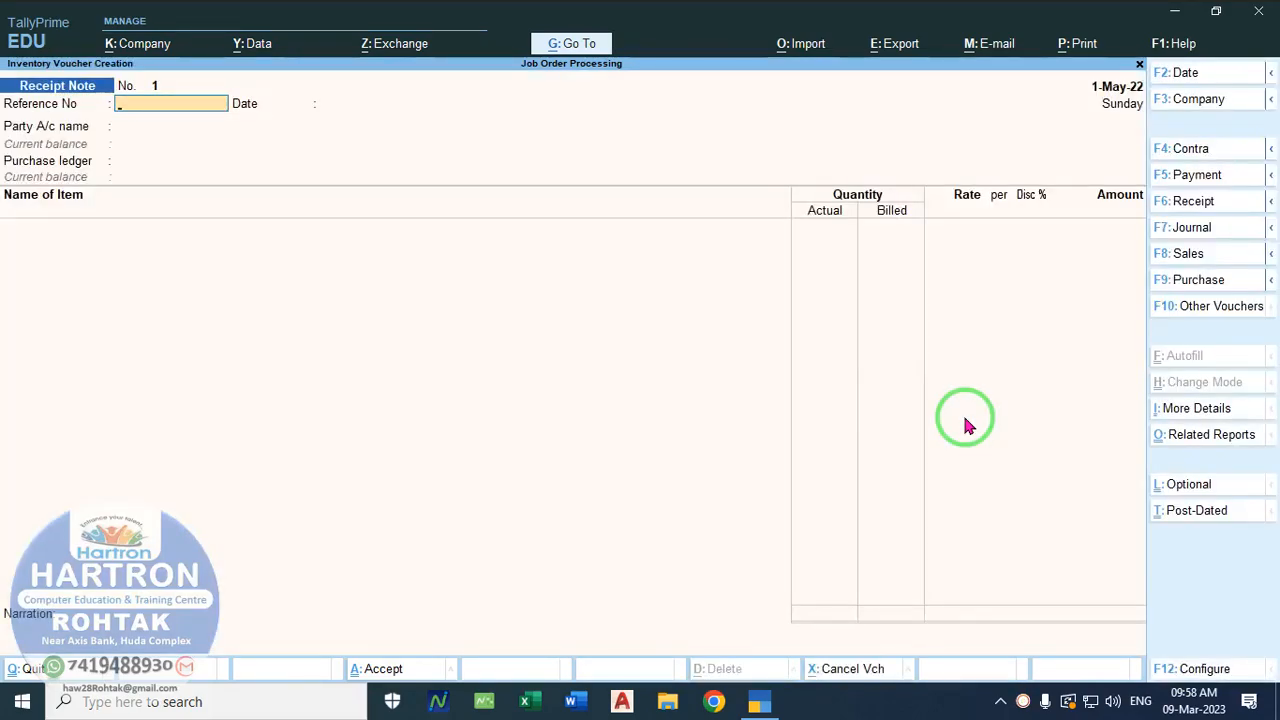
Step: Enter reference number 1055 on the receipt note, with Suppliear- A as the party and Purchase A/c as the purchase ledger
text(1055)
key(Return)
key(Return)
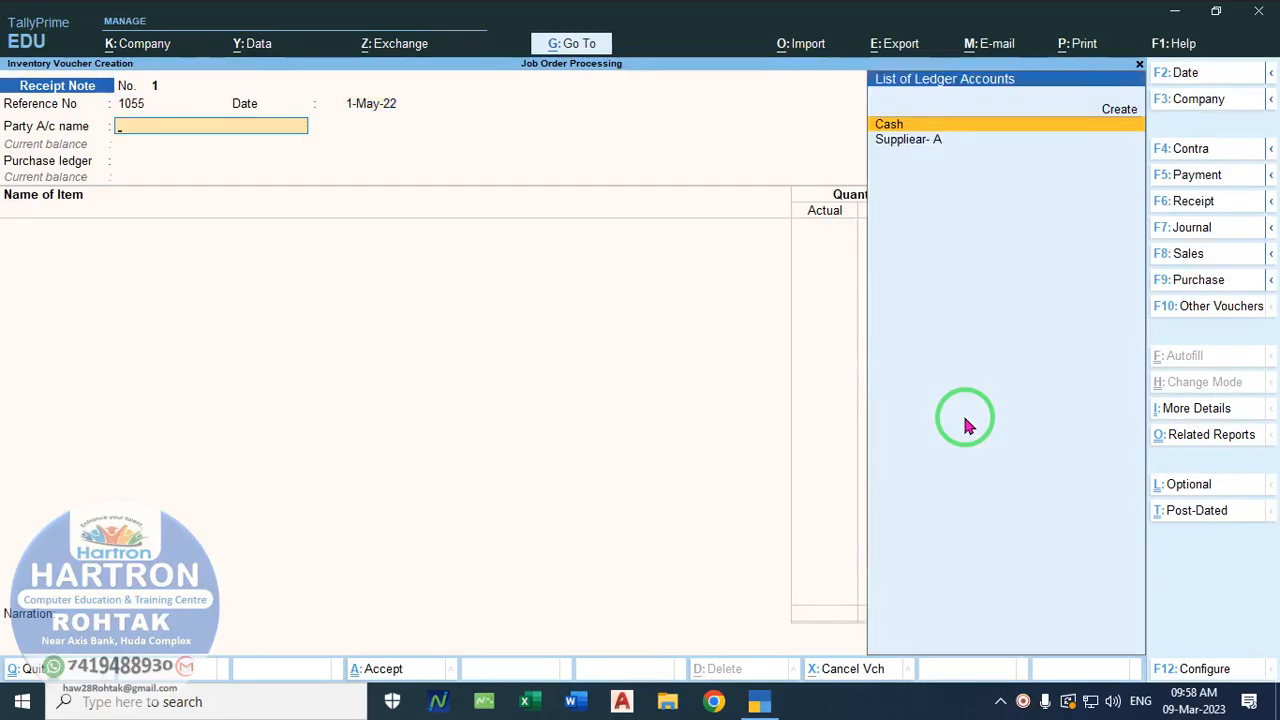
key(Down)
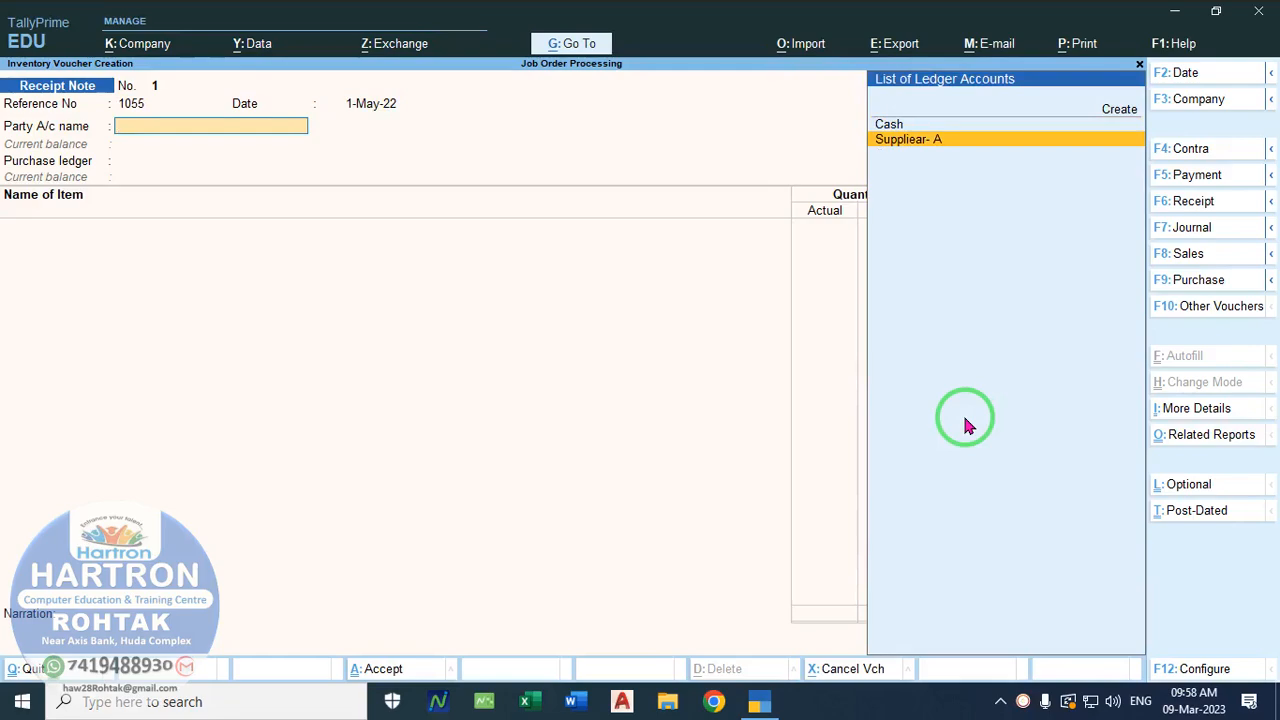
key(Return)
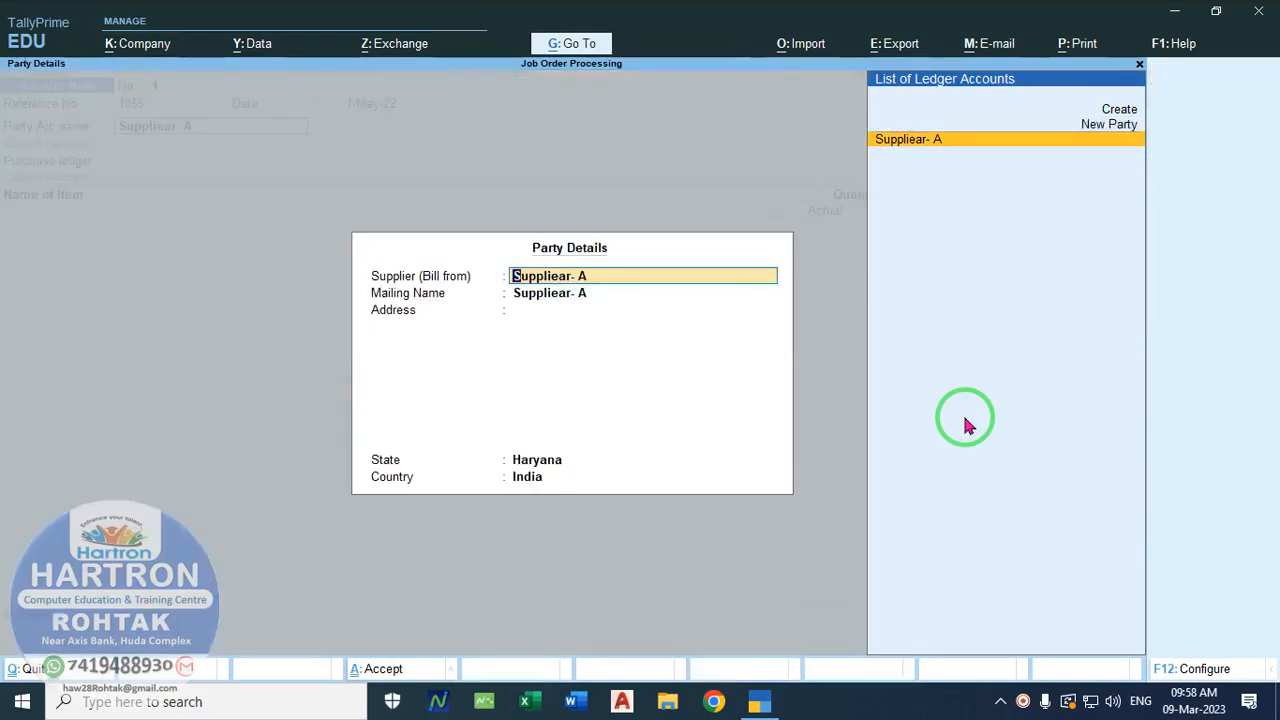
key(Return)
key(Return)
key(Return)
key(Return)
key(Return)
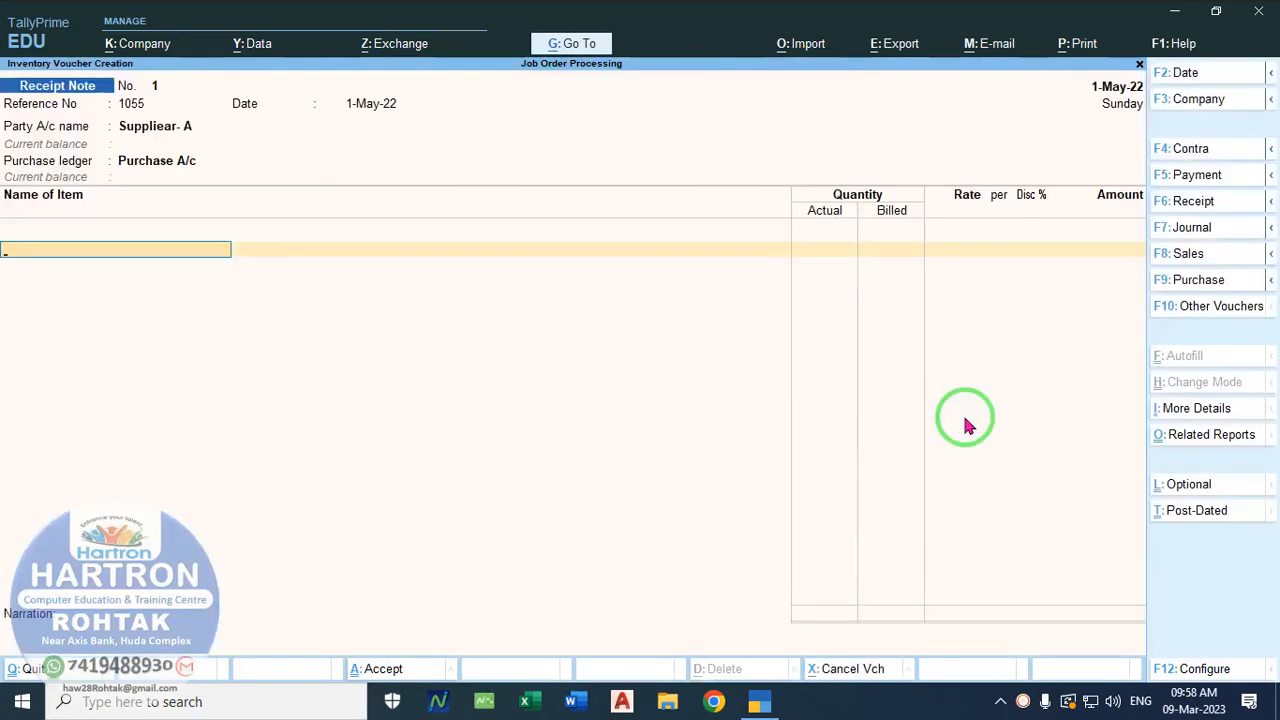
Step: Return to the receipt note's party field and accept the Suppliear- A details and purchase ledger again
key(BackSpace)
key(BackSpace)
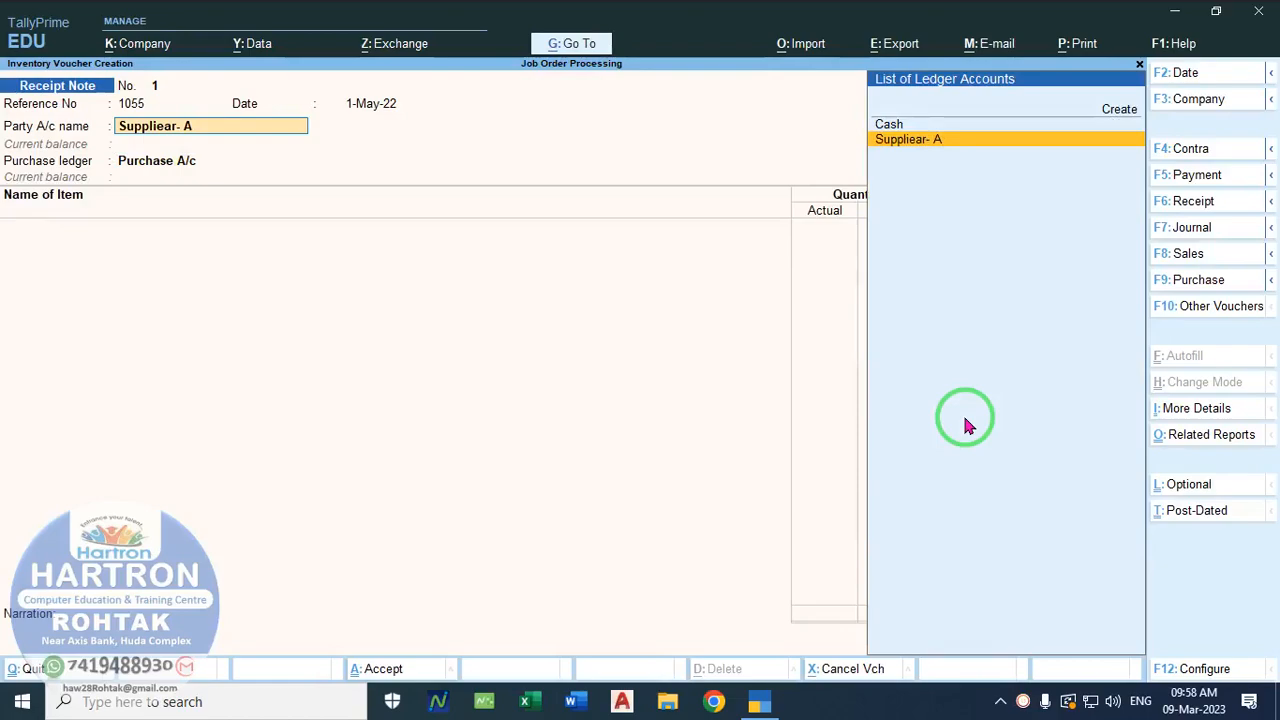
key(Return)
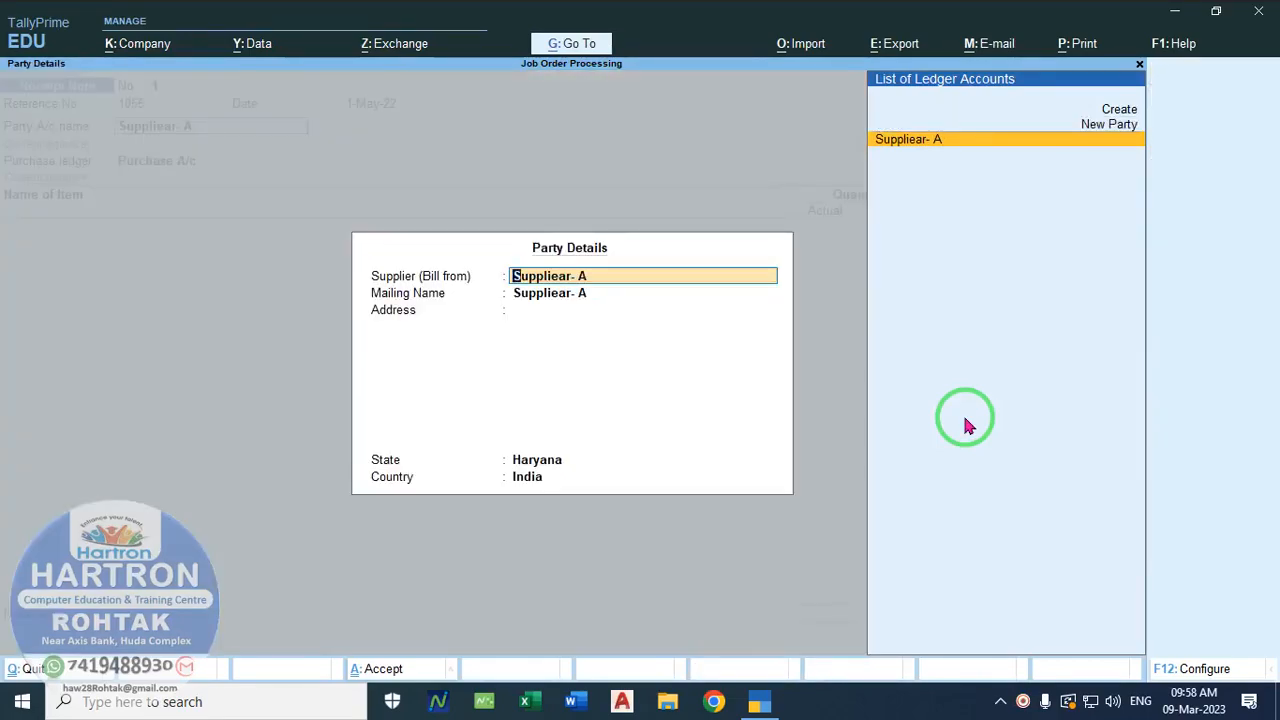
key(Return)
key(Return)
key(Return)
key(Return)
key(Return)
key(Return)
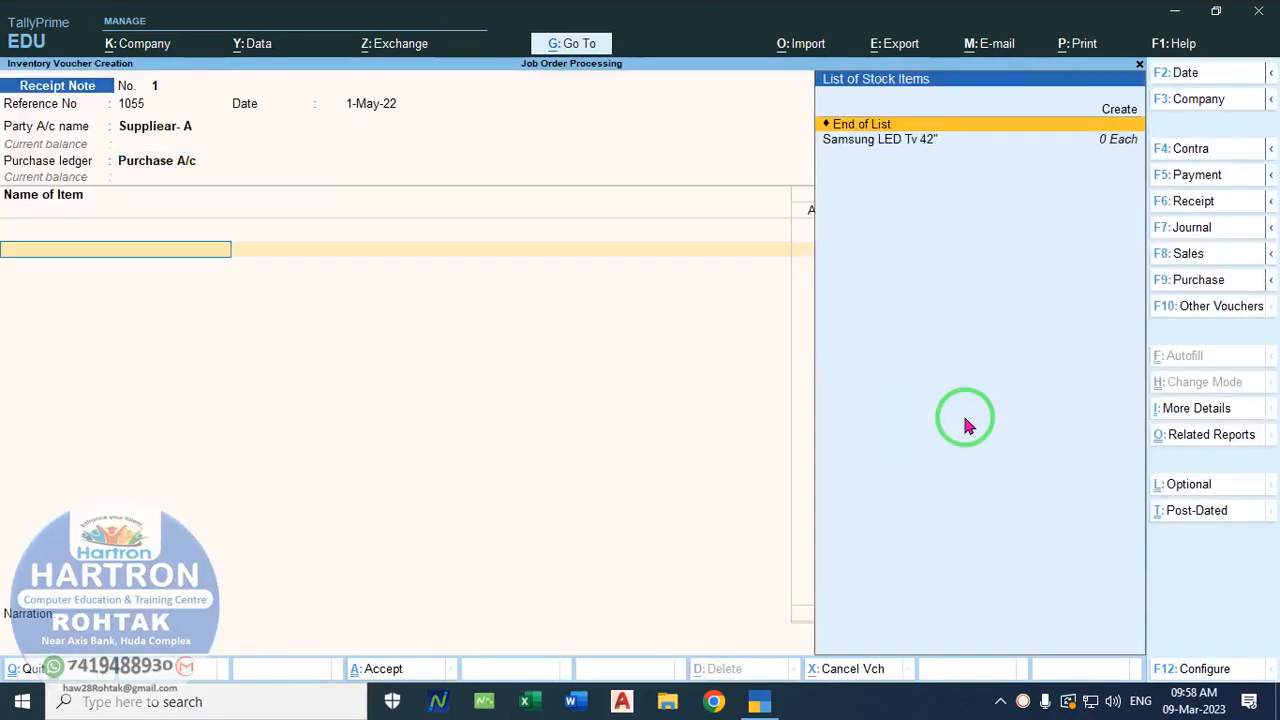
Step: Add Samsung LED Tv 42" to the receipt note under tracking number 1055 and link it to the supplier's purchase order
key(Down)
key(Return)
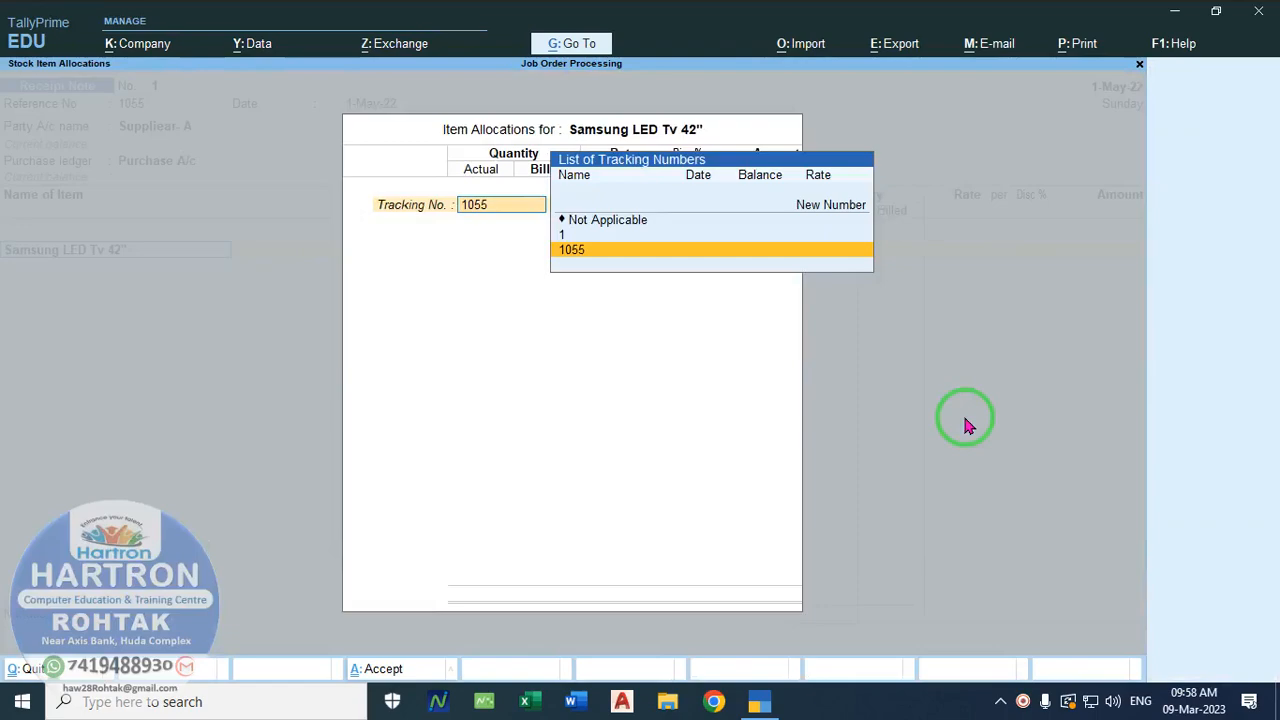
key(Return)
key(Down)
key(Return)
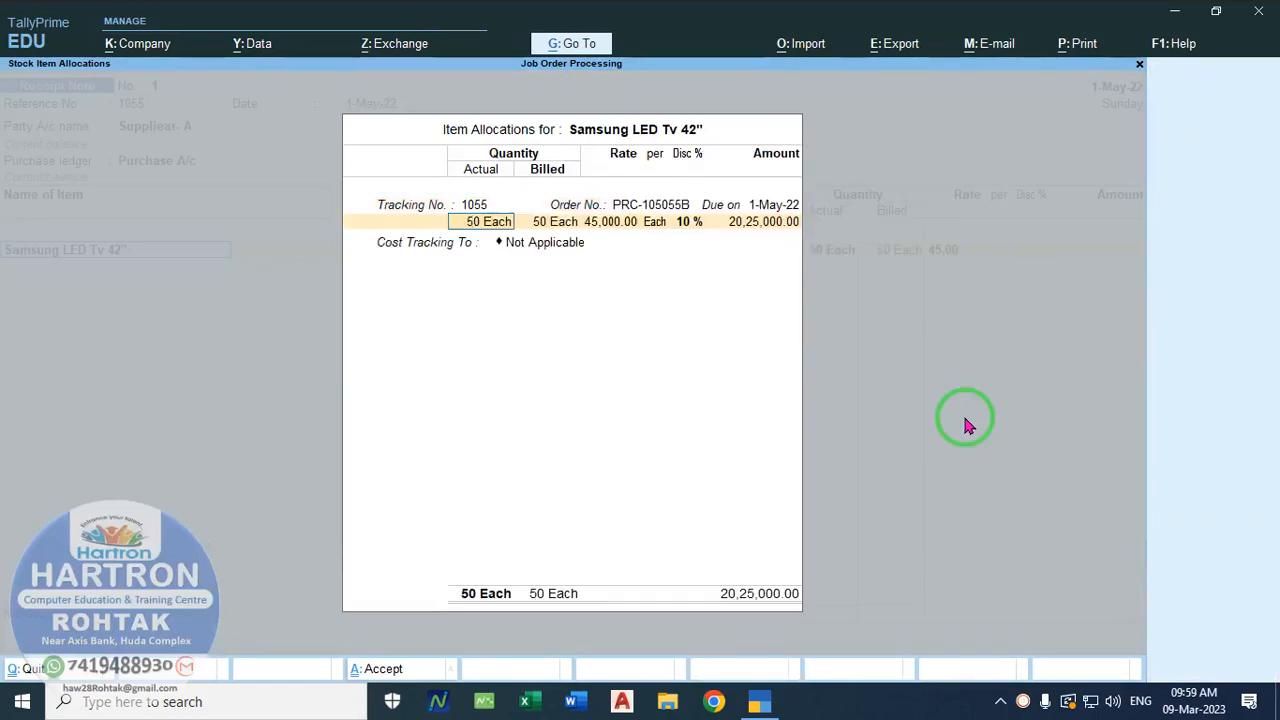
Step: Accept the quantity, rate and discount carried over from the order and track the item's cost to that purchase order
key(Return)
key(Return)
key(Return)
key(Return)
key(Return)
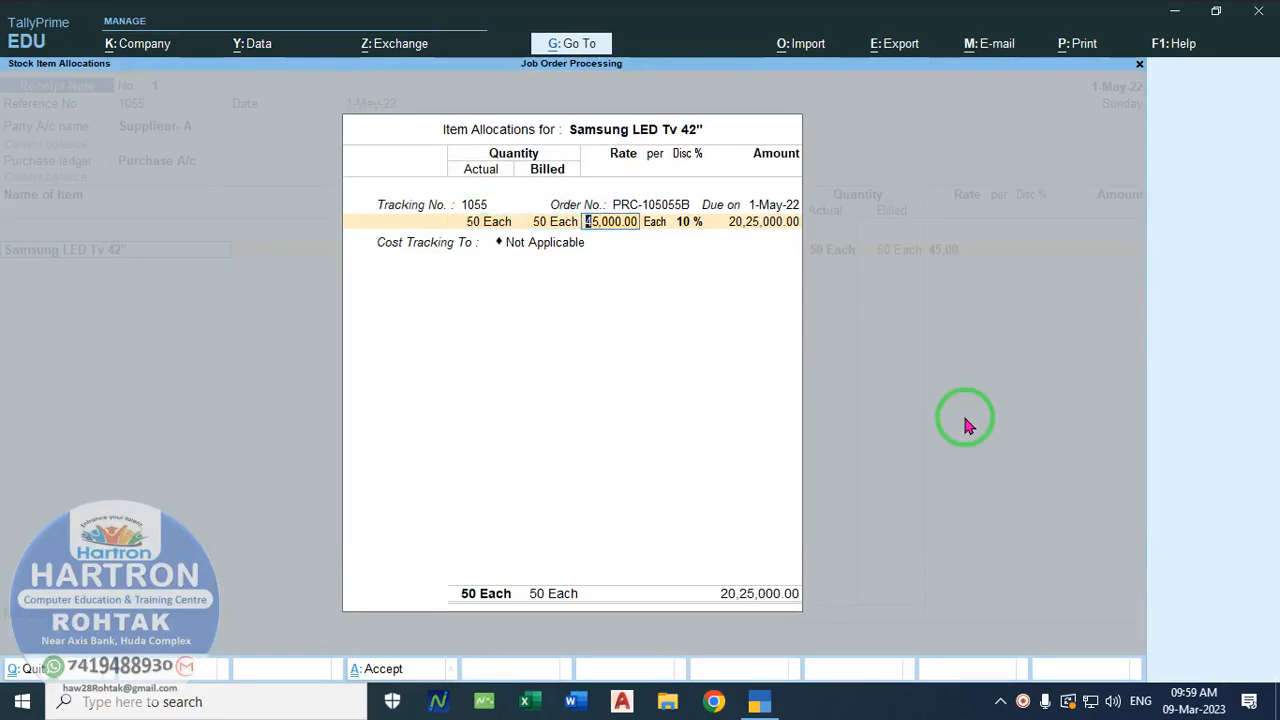
key(Down)
key(Down)
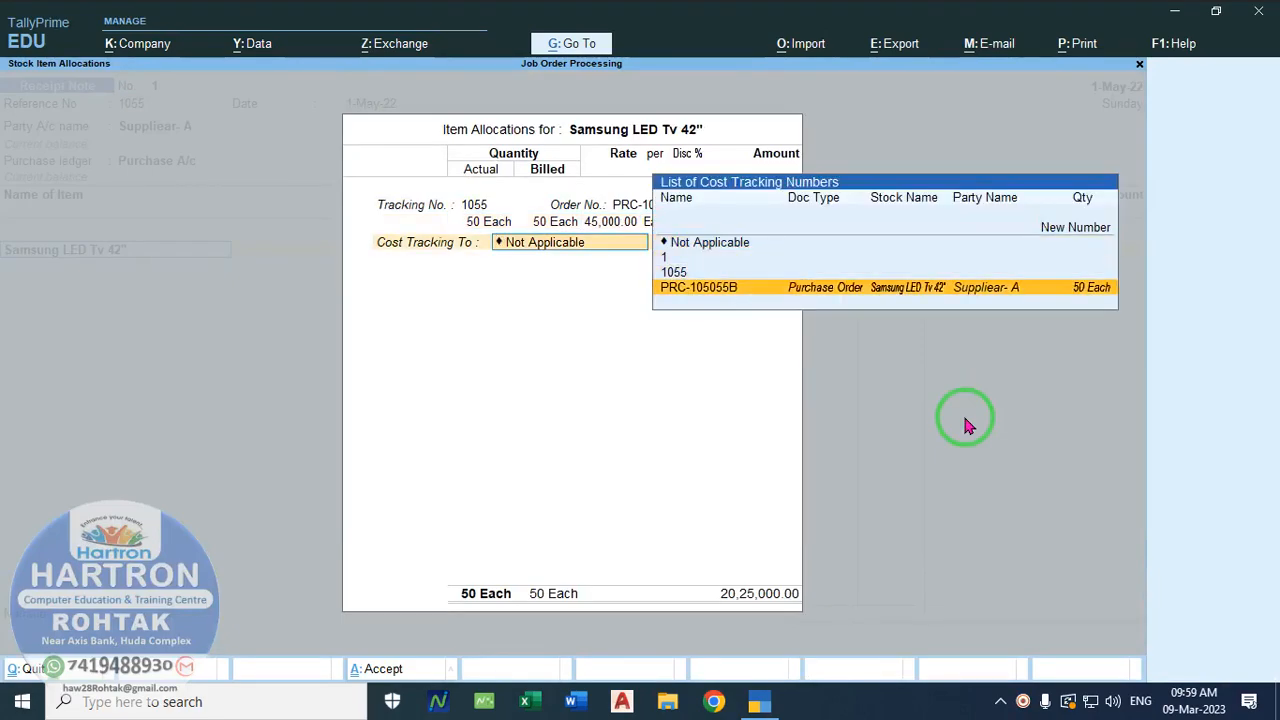
key(Up)
key(Down)
key(Return)
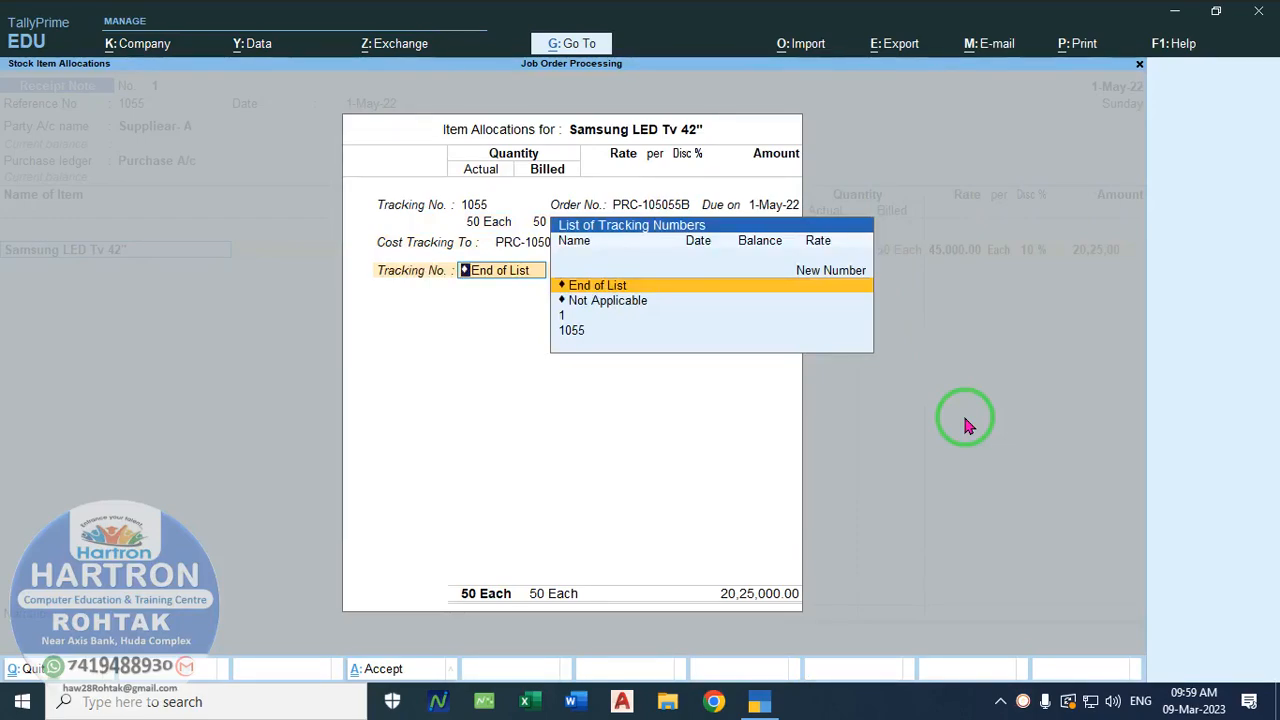
Step: End the tracking allocations for Samsung LED Tv 42" and finish the receipt note's item list
key(Down)
key(Down)
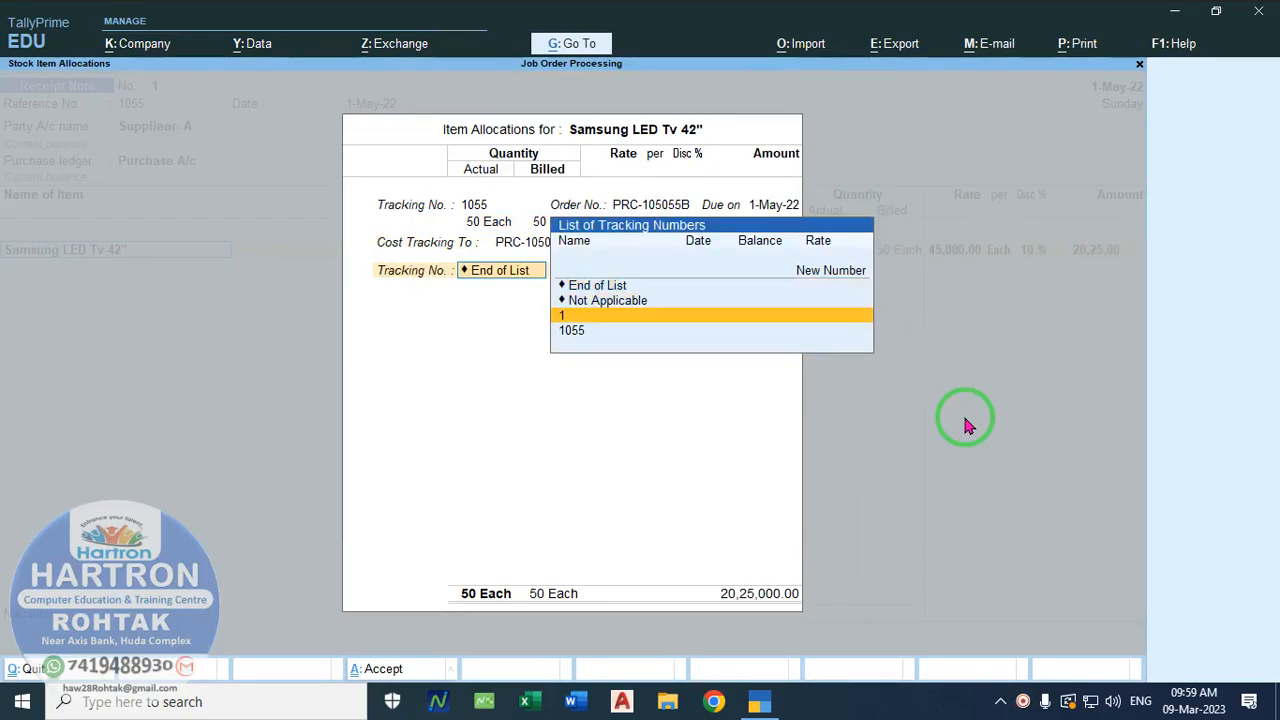
key(Up)
key(Up)
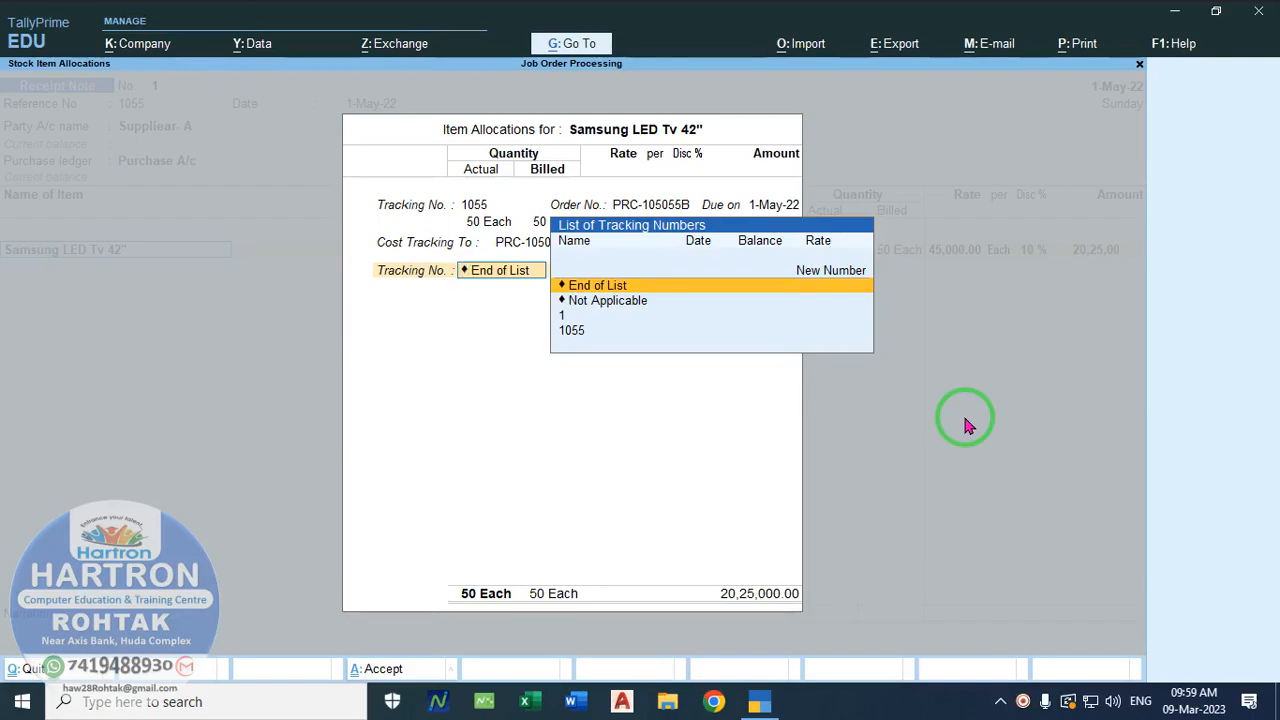
key(Return)
key(Return)
key(Return)
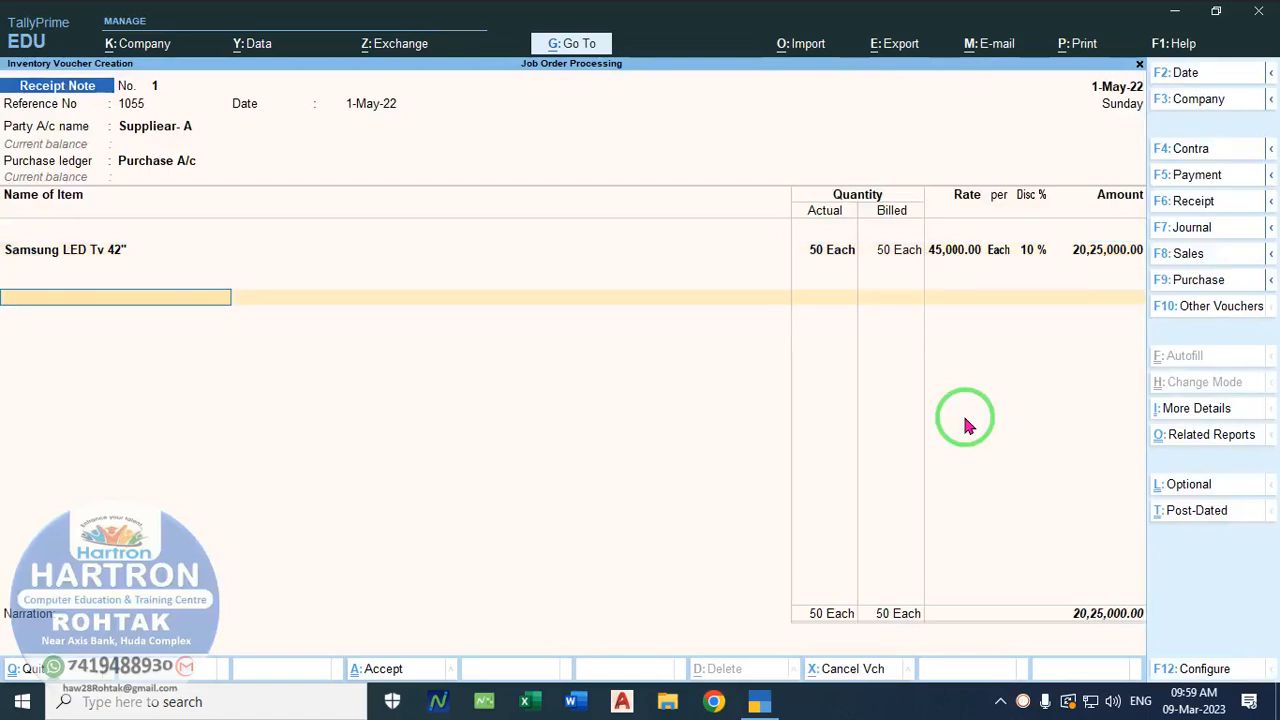
Step: Add Fright Charges A/c of 2,000 to the receipt note, leave the narration blank and save the voucher
key(Down)
key(Down)
key(Down)
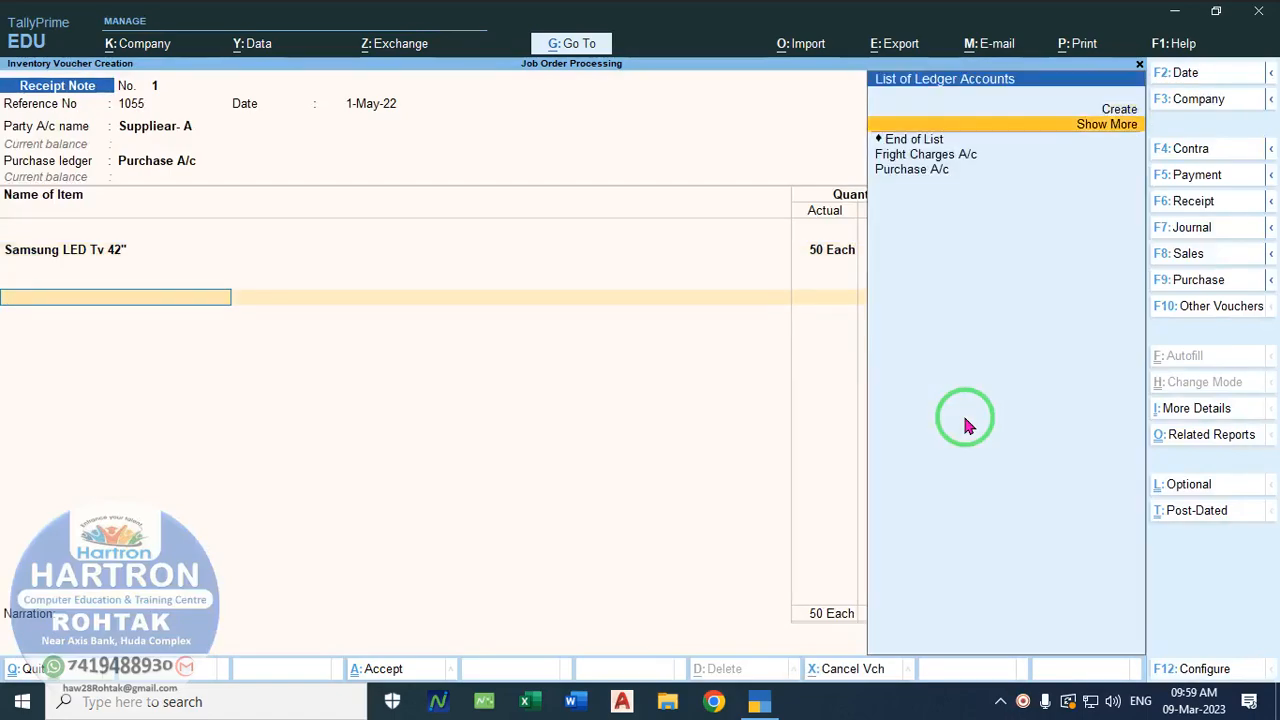
key(Return)
key(Return)
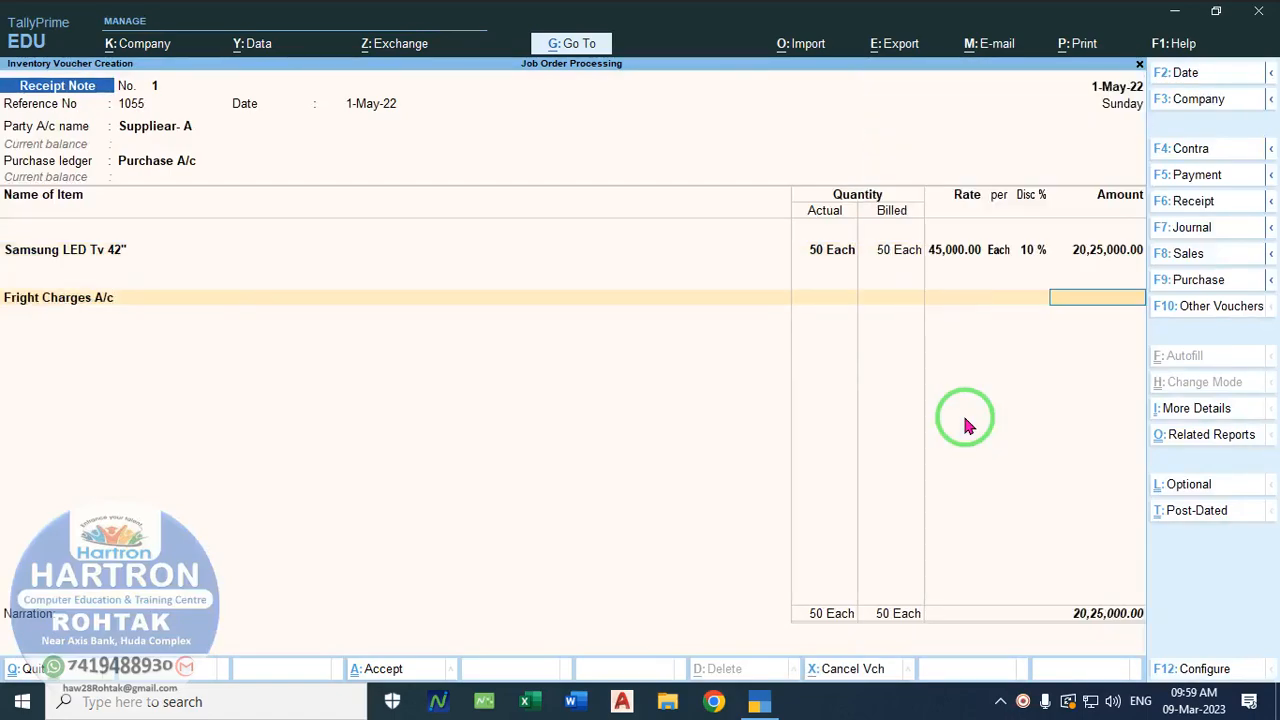
text(2000)
key(Return)
key(Return)
key(Return)
key(Return)
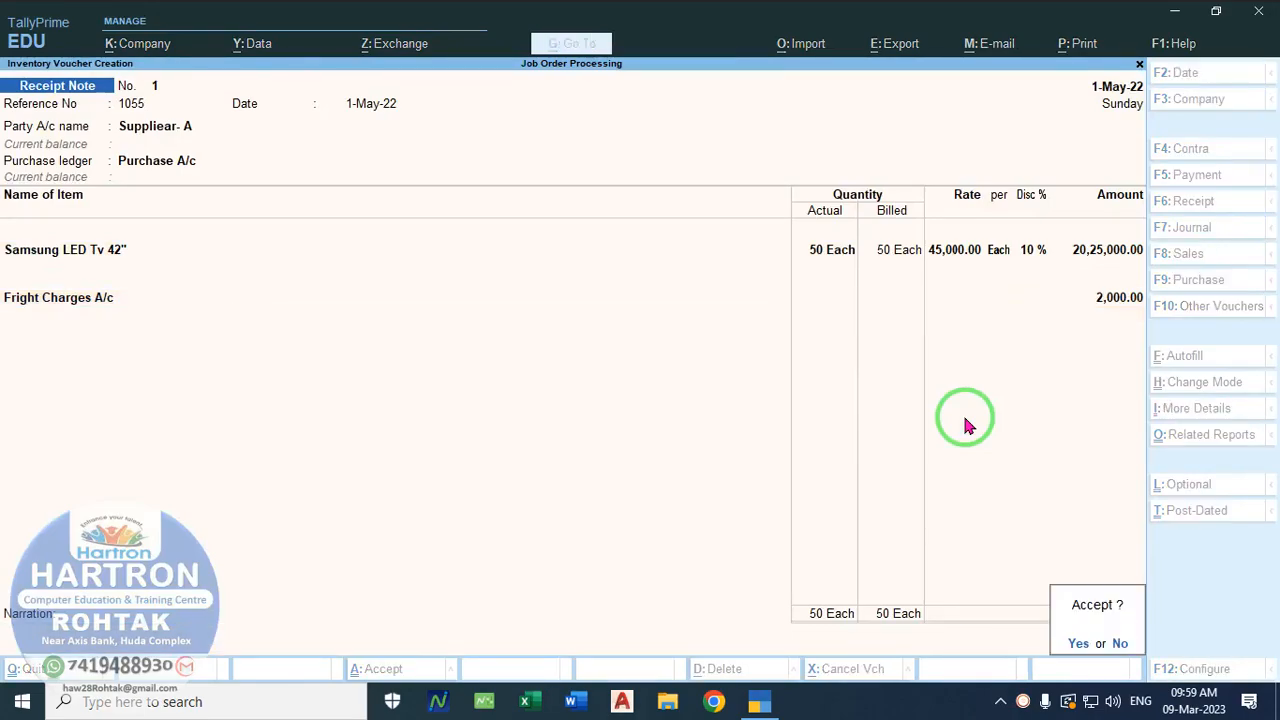
key(Return)
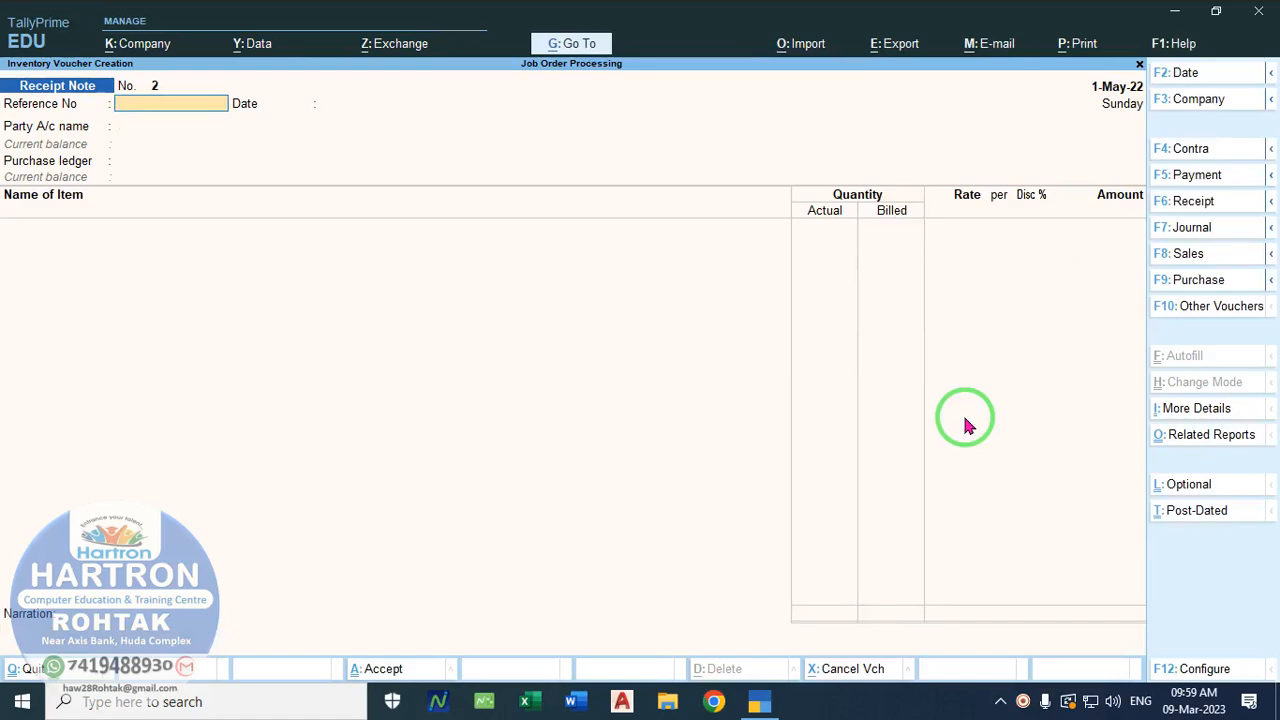
Step: Leave voucher entry and open the Stock Summary down to the items of the Electronics group
key(Escape)
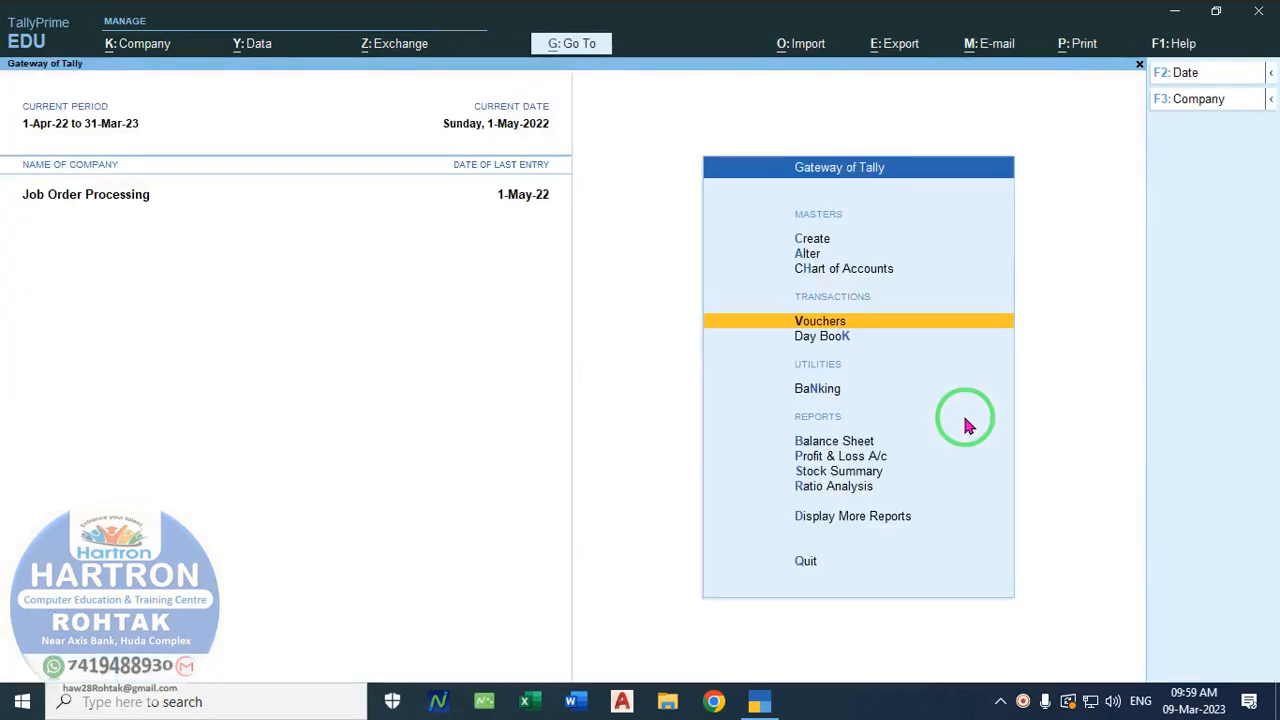
key(Down)
key(Down)
key(Down)
key(Down)
key(Down)
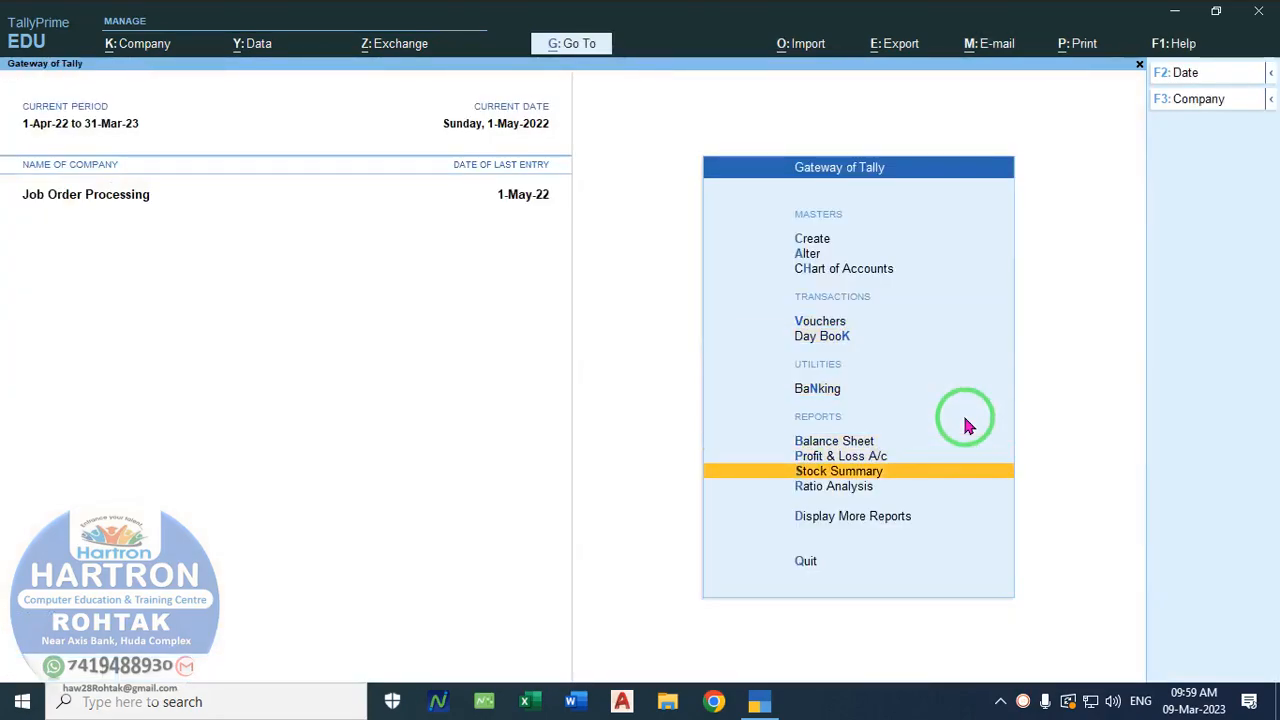
key(Return)
key(Return)
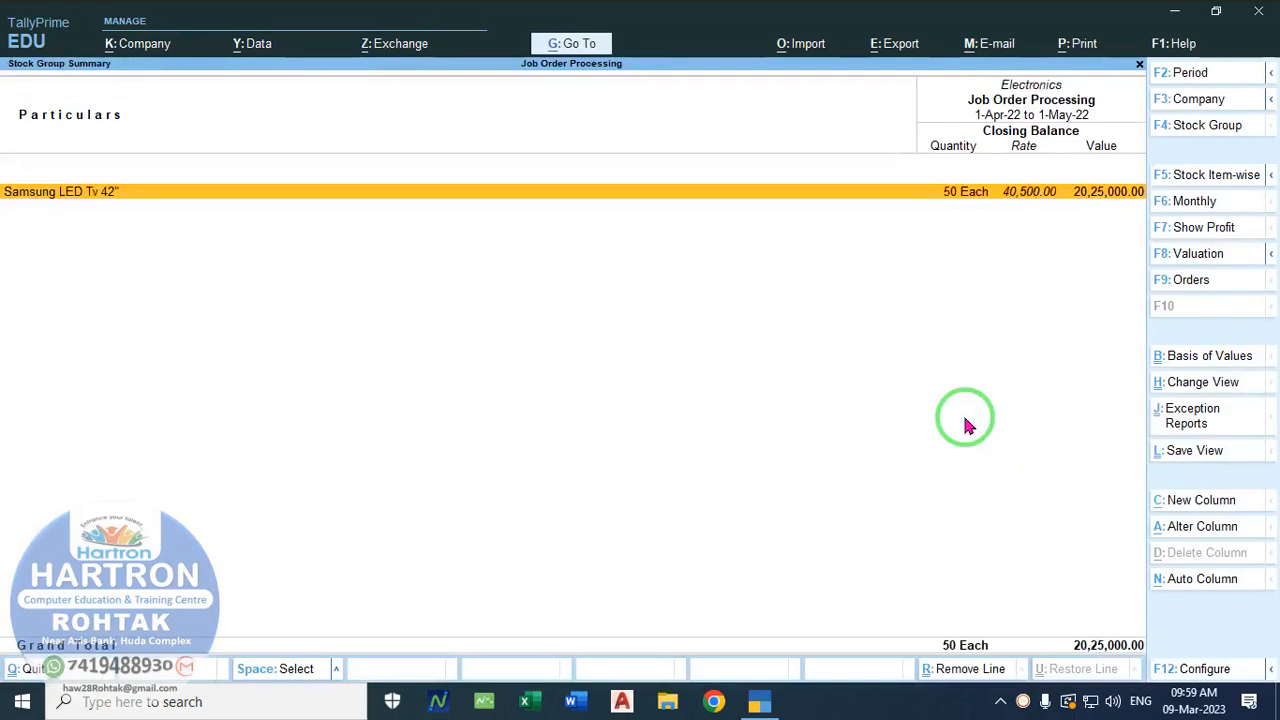
Step: Examine the May stock vouchers of Samsung LED Tv 42" and close the stock reports
key(Return)
key(Return)
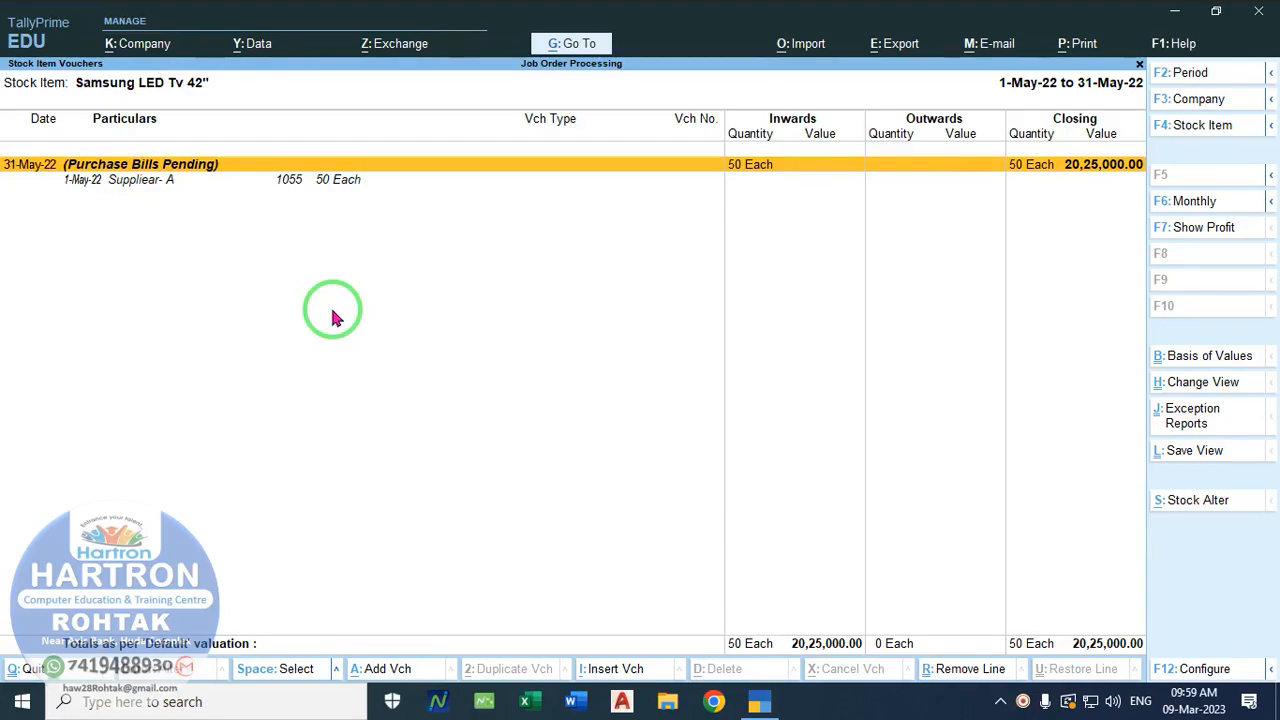
key(Escape)
key(Escape)
key(Escape)
key(Escape)
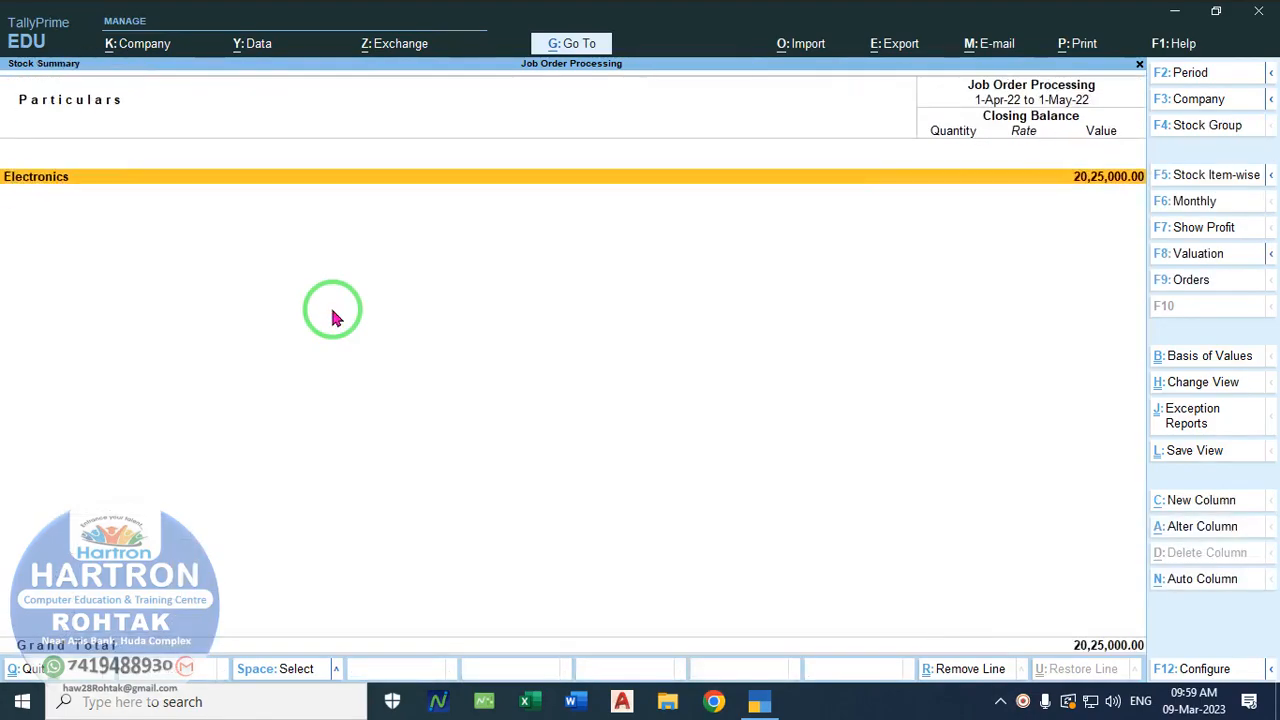
Step: Reopen voucher entry and start a purchase voucher with supplier invoice number 1055, keeping the default invoice date
key(Up)
key(Up)
key(Up)
key(Up)
key(Up)
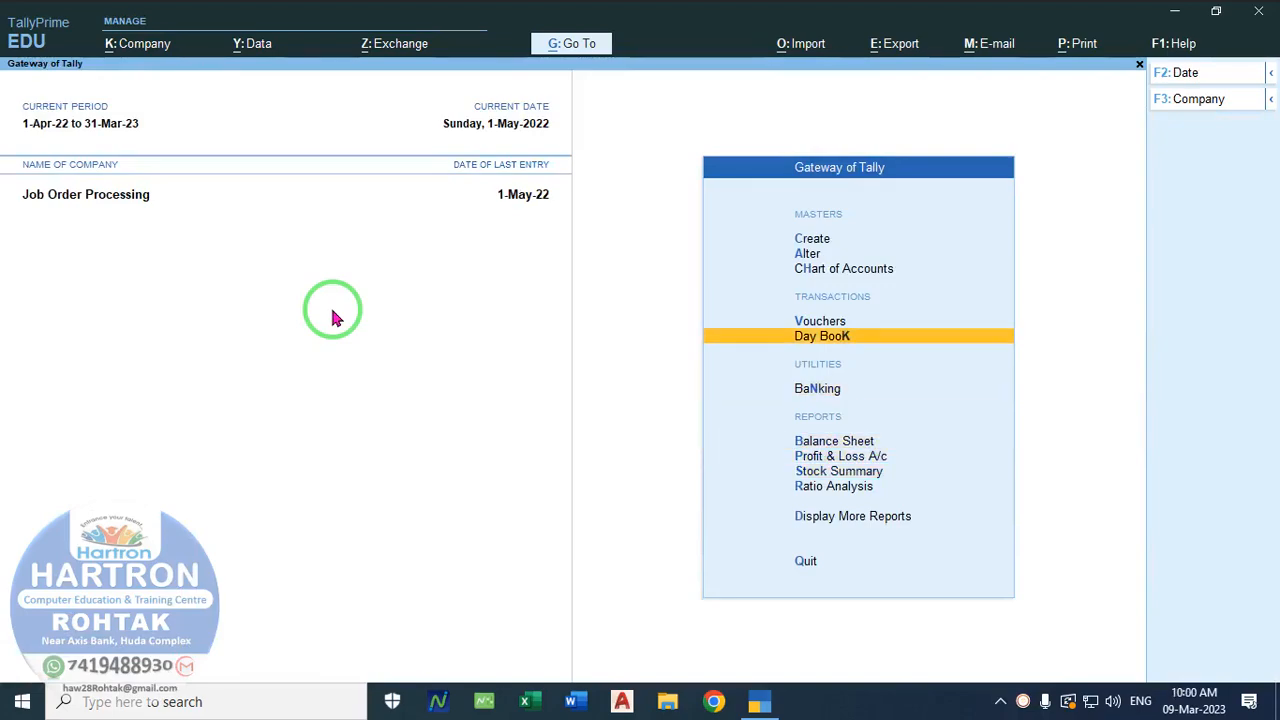
key(Return)
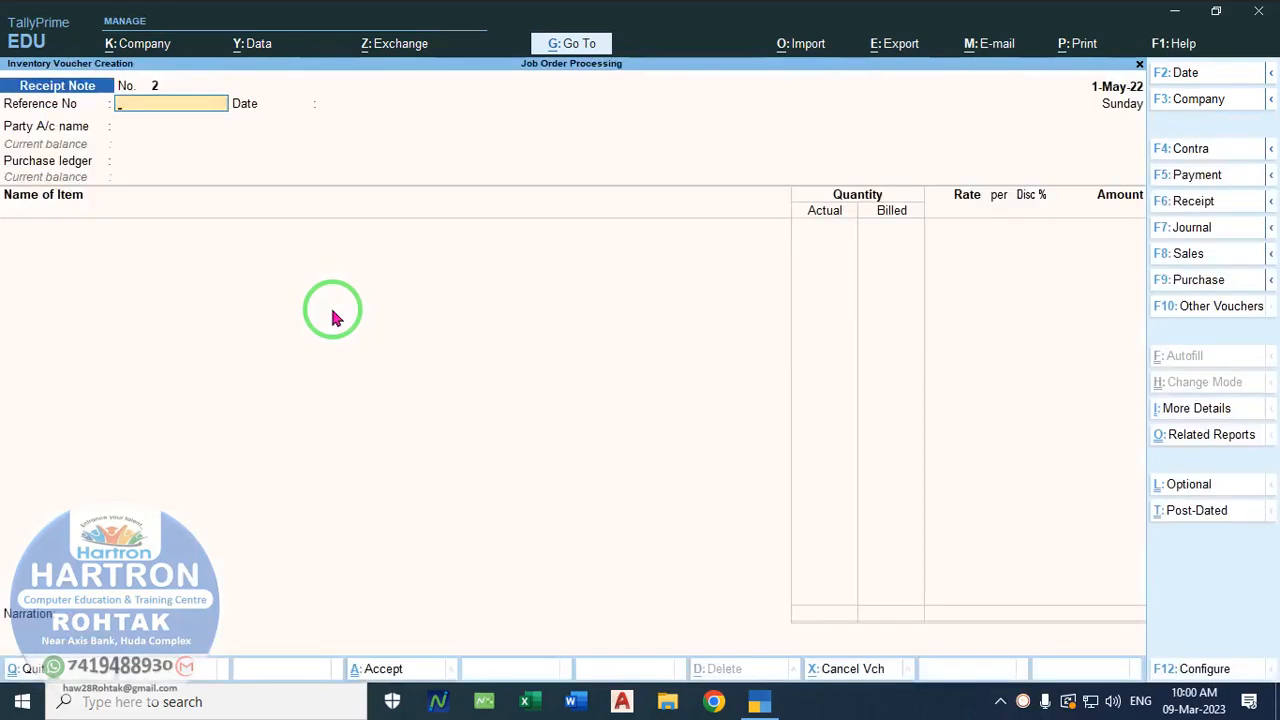
click(1190, 279)
text(1055)
key(Return)
key(Return)
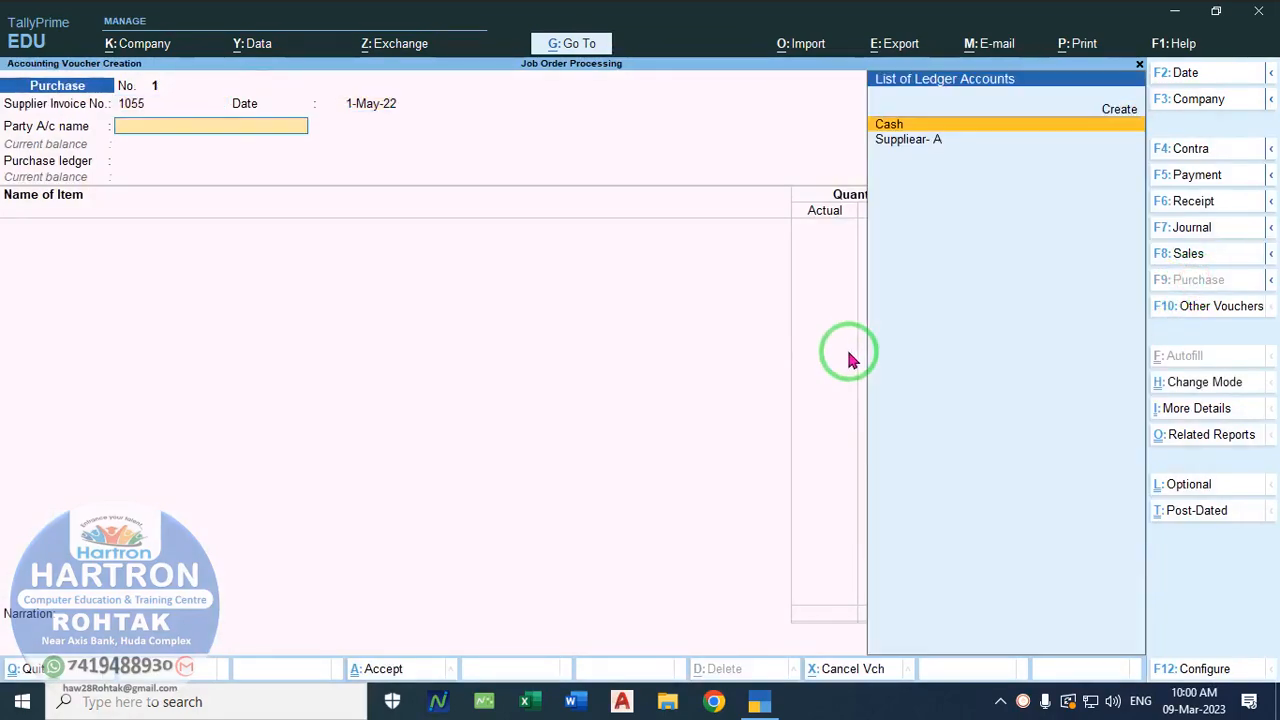
Step: Set Suppliear- A as the purchase voucher's party, accept its party details and use Purchase A/c as the purchase ledger
key(Down)
key(Return)
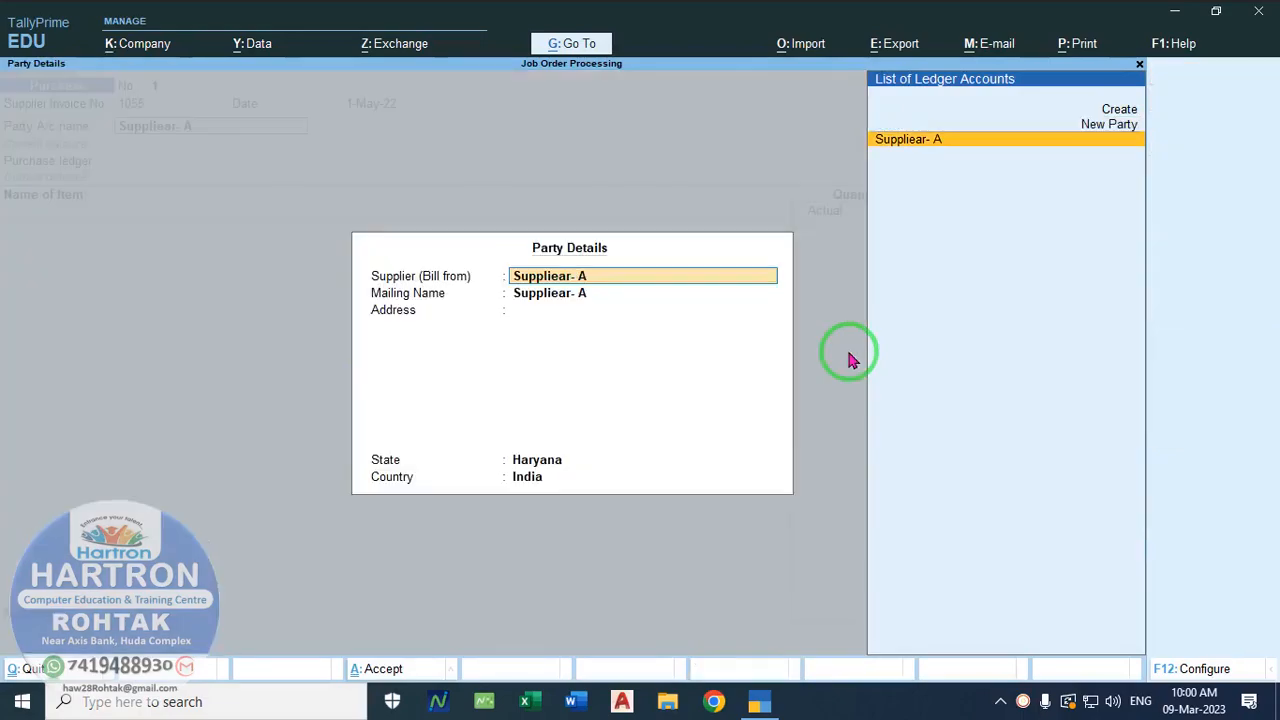
key(Return)
key(Return)
key(Return)
key(Return)
key(Return)
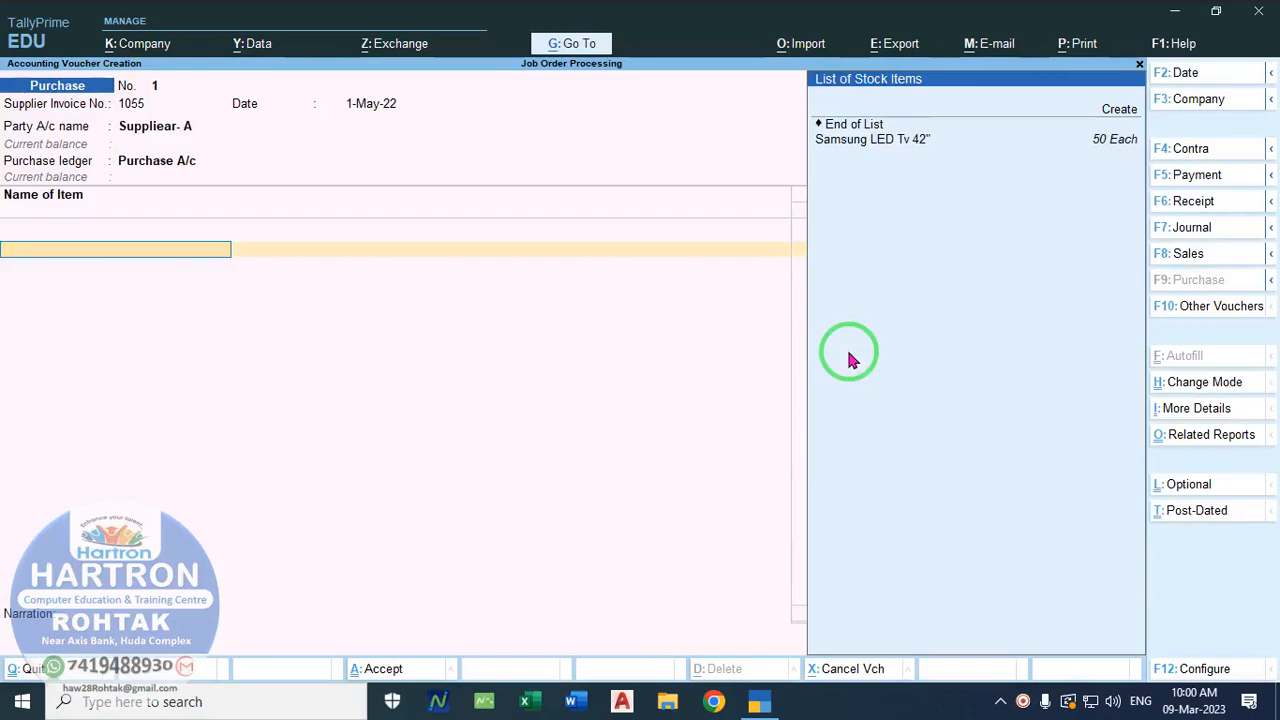
Step: Add Samsung LED Tv 42" against tracking number 1055, keep its quantity and rate, and set a 10% discount
key(Down)
key(Return)
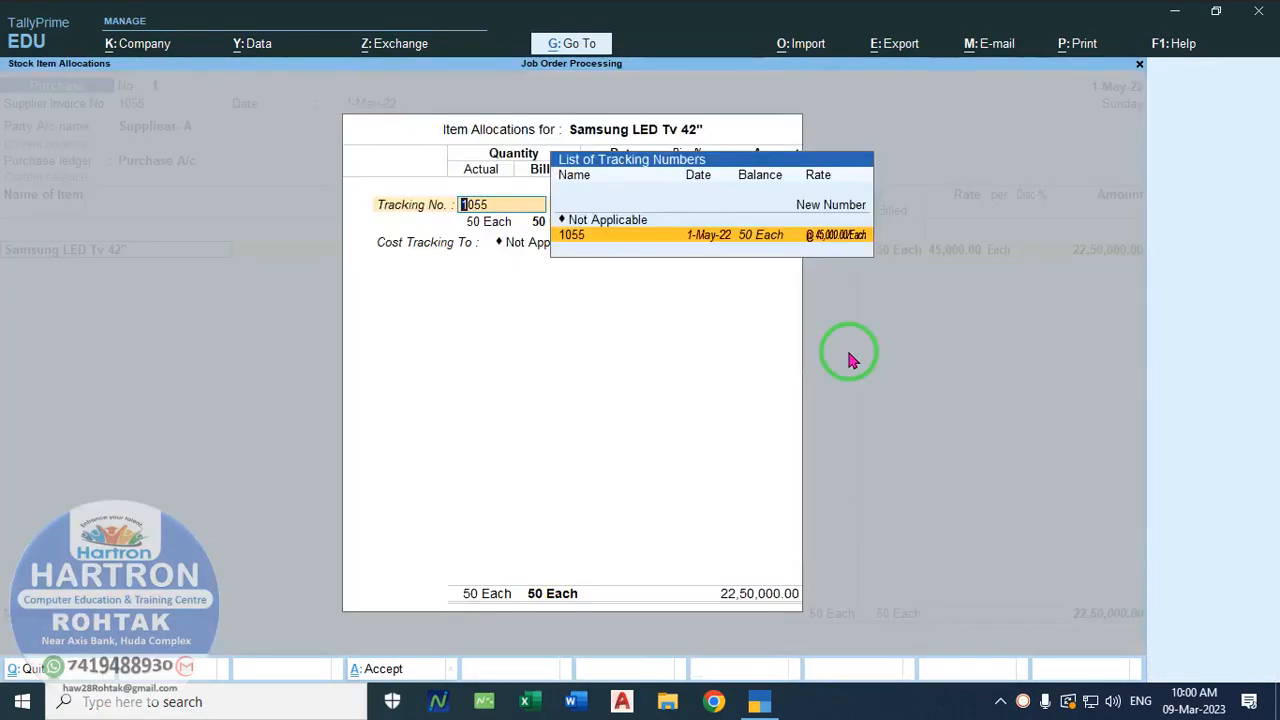
key(Return)
key(Return)
key(Return)
key(Return)
key(Return)
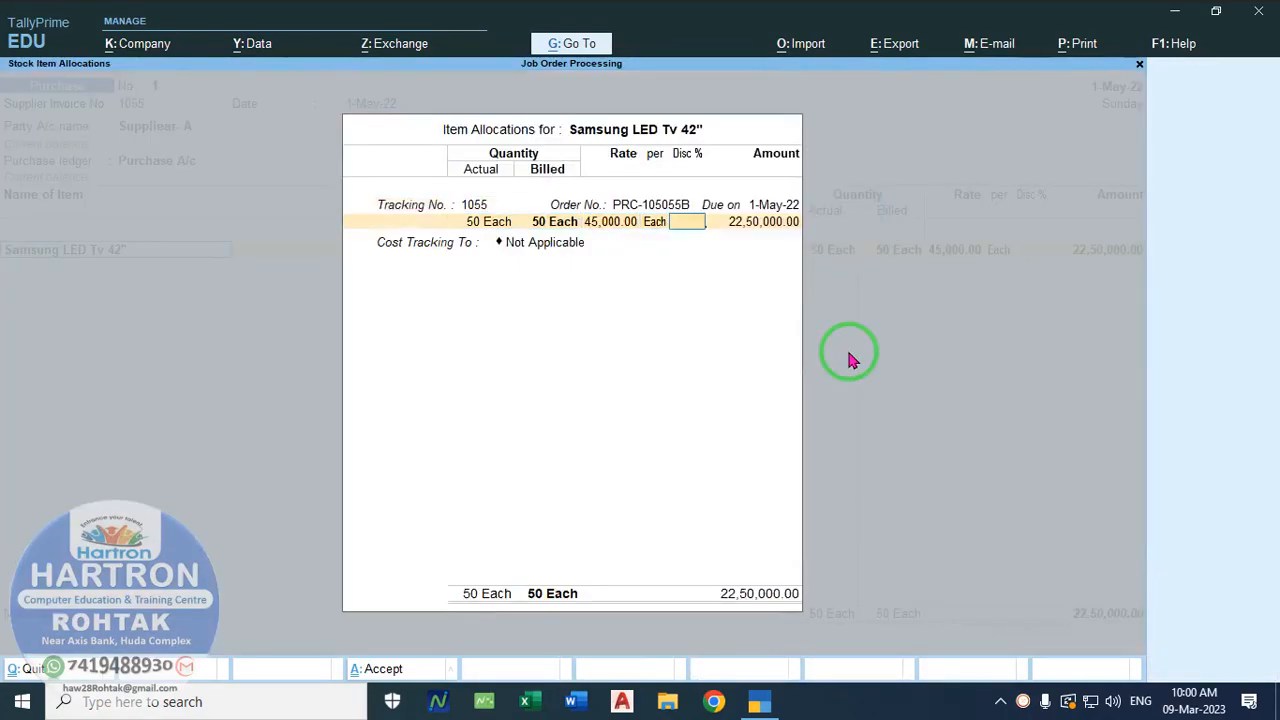
text(10)
key(Return)
key(Return)
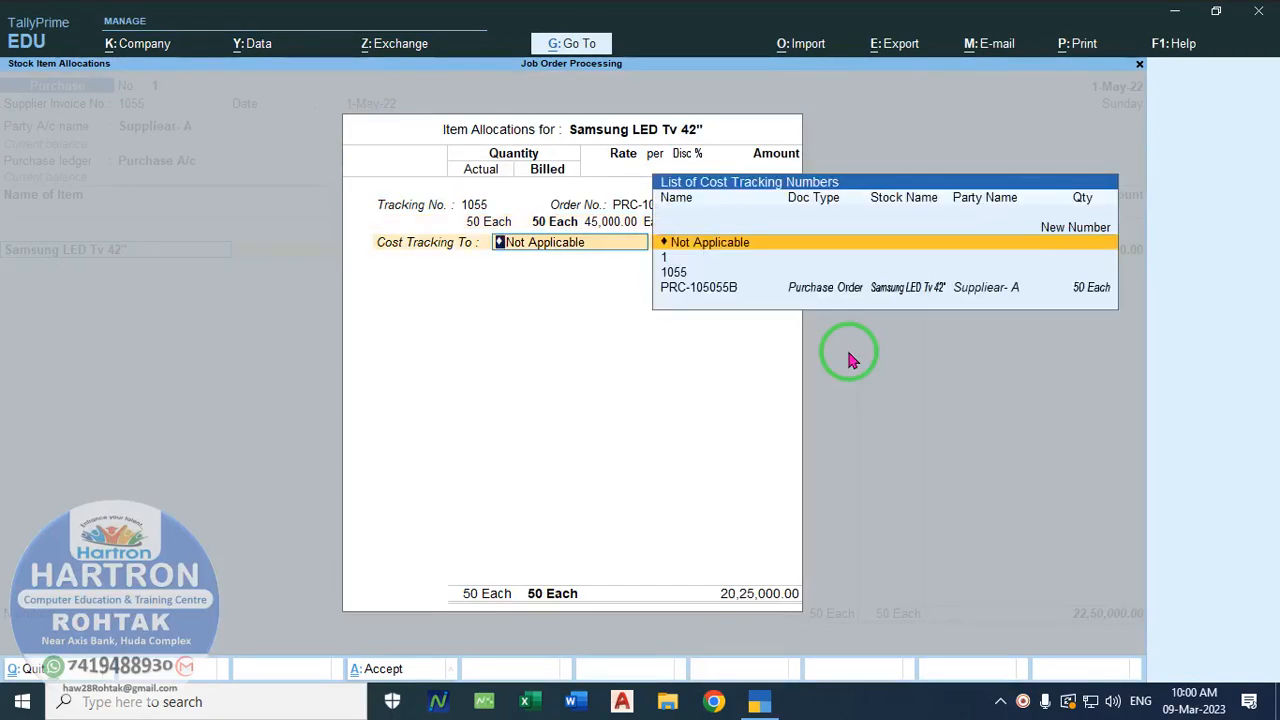
Step: Track the item's cost to the Suppliear- A purchase order and finish the purchase voucher's item list
key(Down)
key(Down)
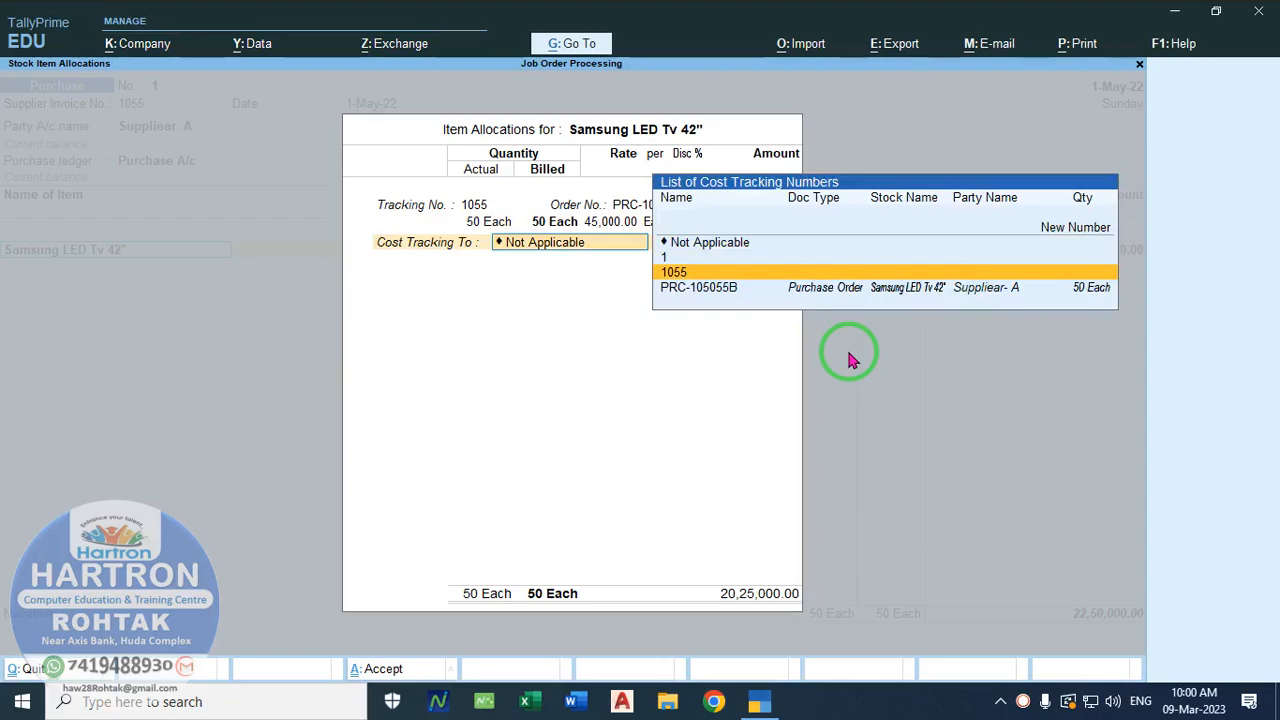
key(Down)
key(Return)
key(Return)
key(Return)
key(Return)
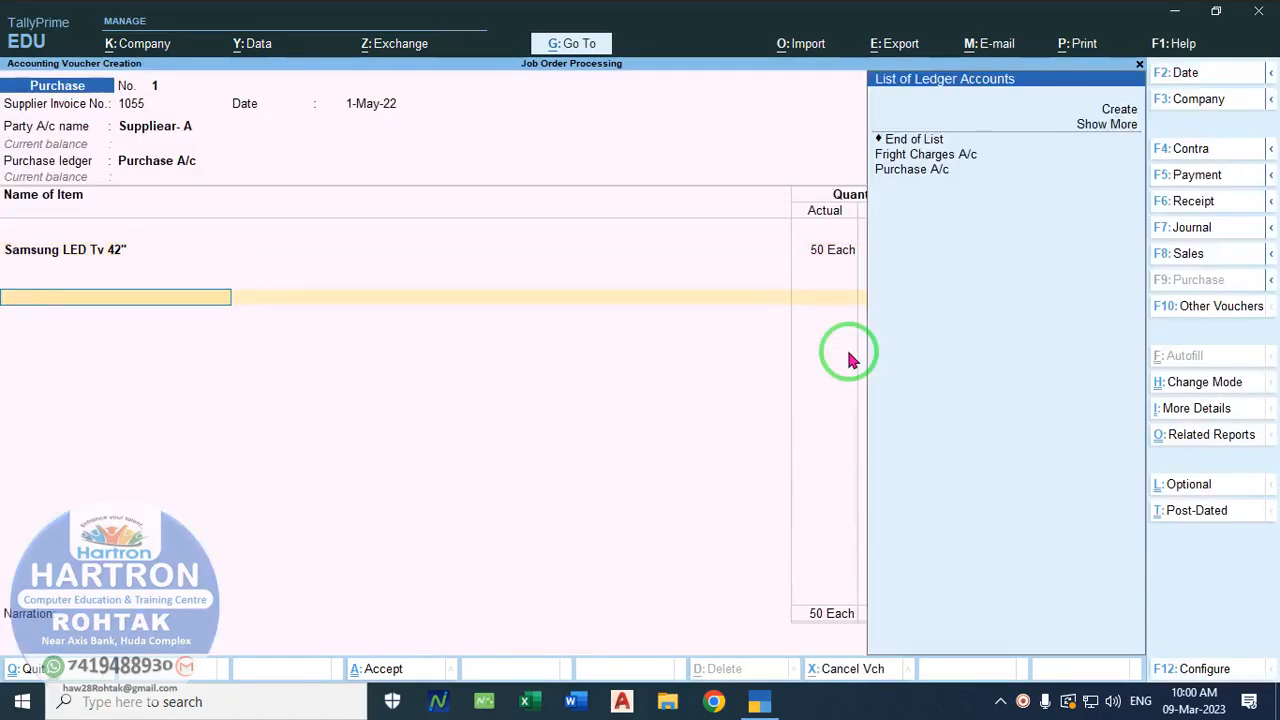
Step: Add Fright Charges A/c of 2,000 to the purchase voucher
key(Up)
key(Down)
key(Down)
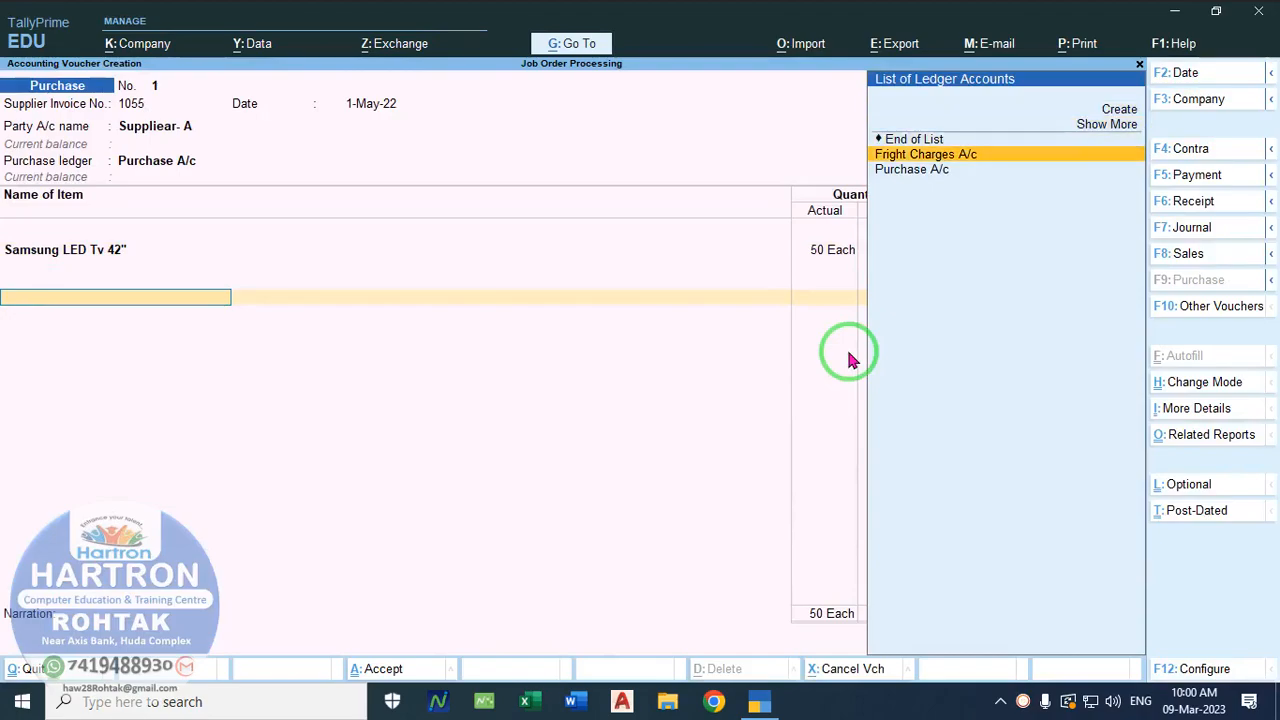
key(Return)
key(Return)
text(2000)
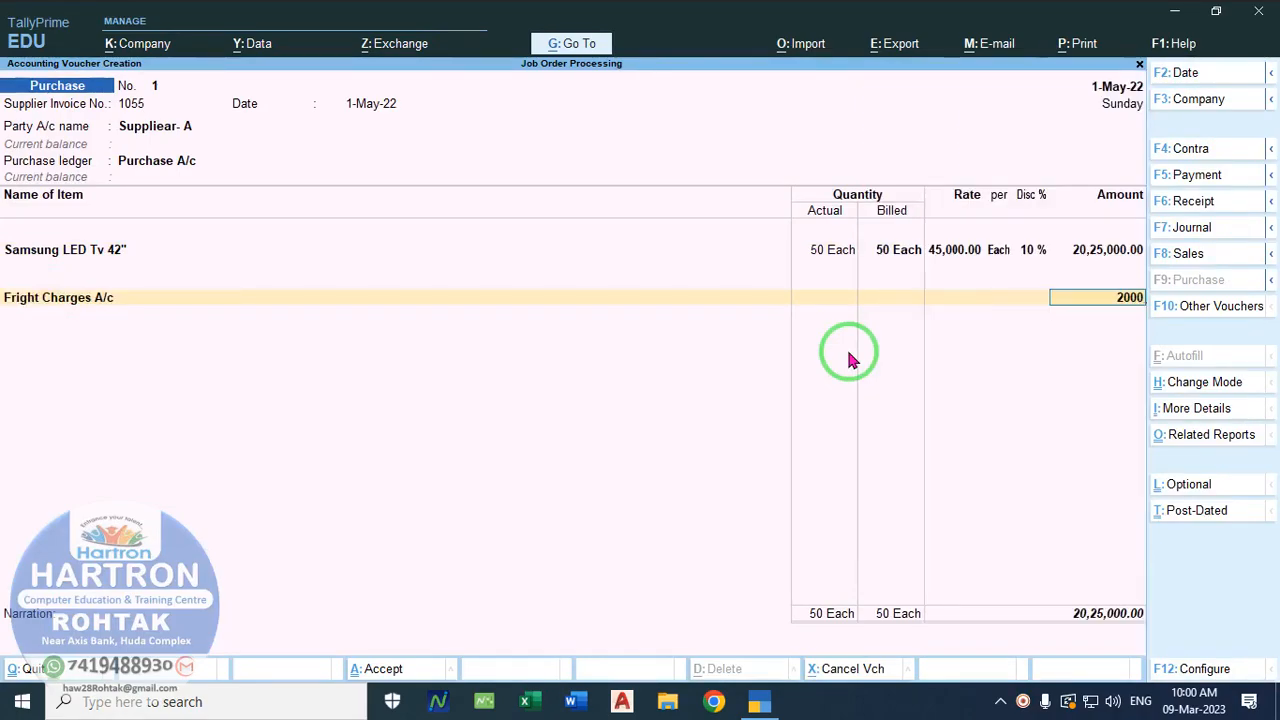
key(Return)
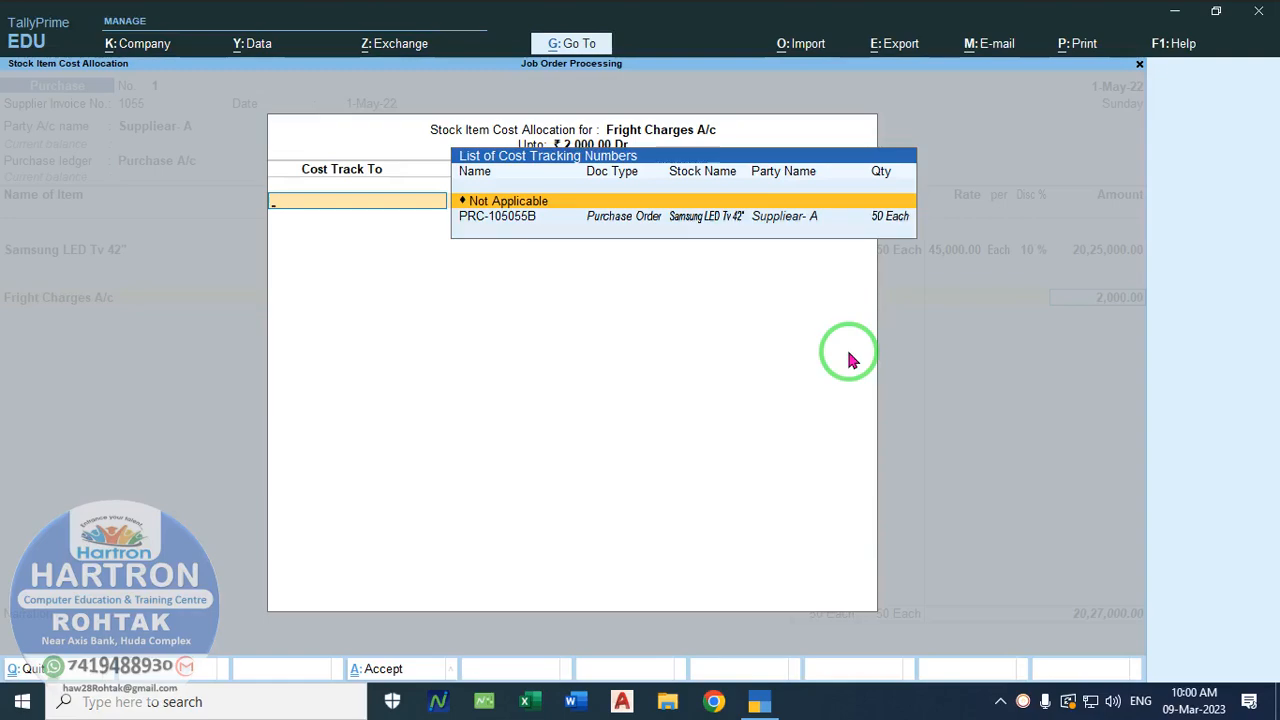
Step: Allocate the 2,000 freight cost to the tracked purchase order for 50 Samsung LED Tv 42", accepting the calculated rate
key(Down)
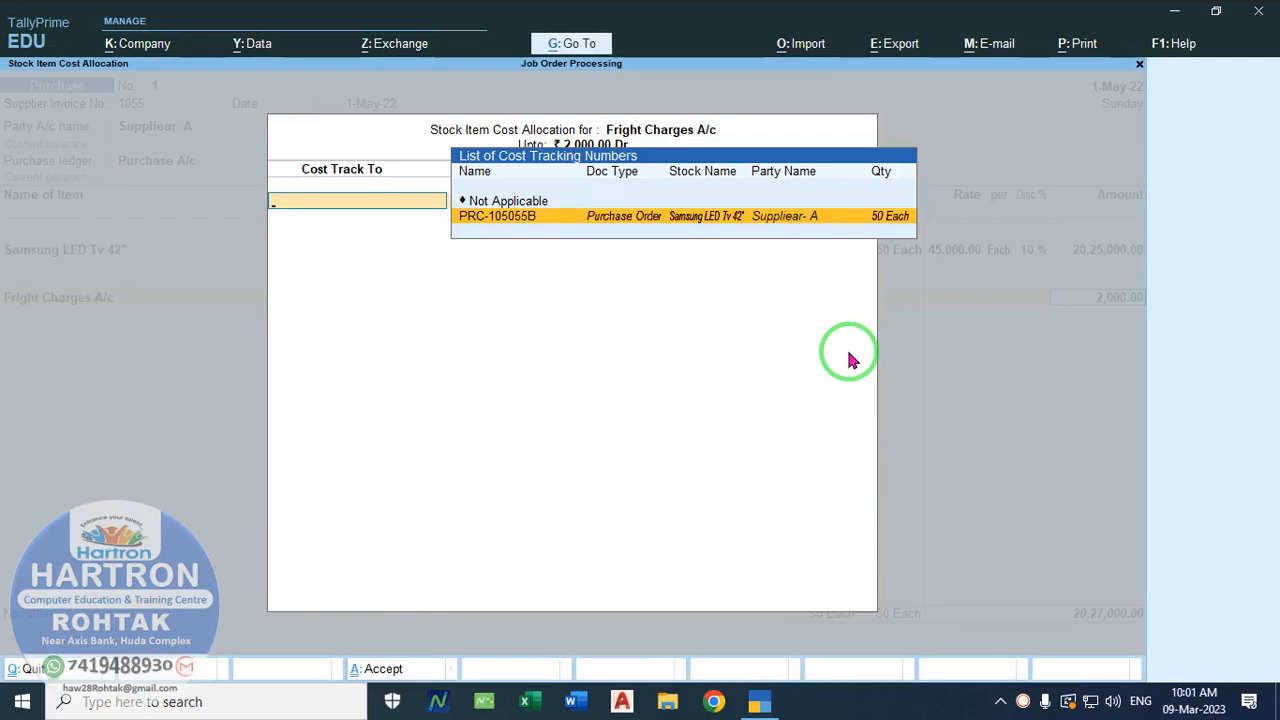
key(Return)
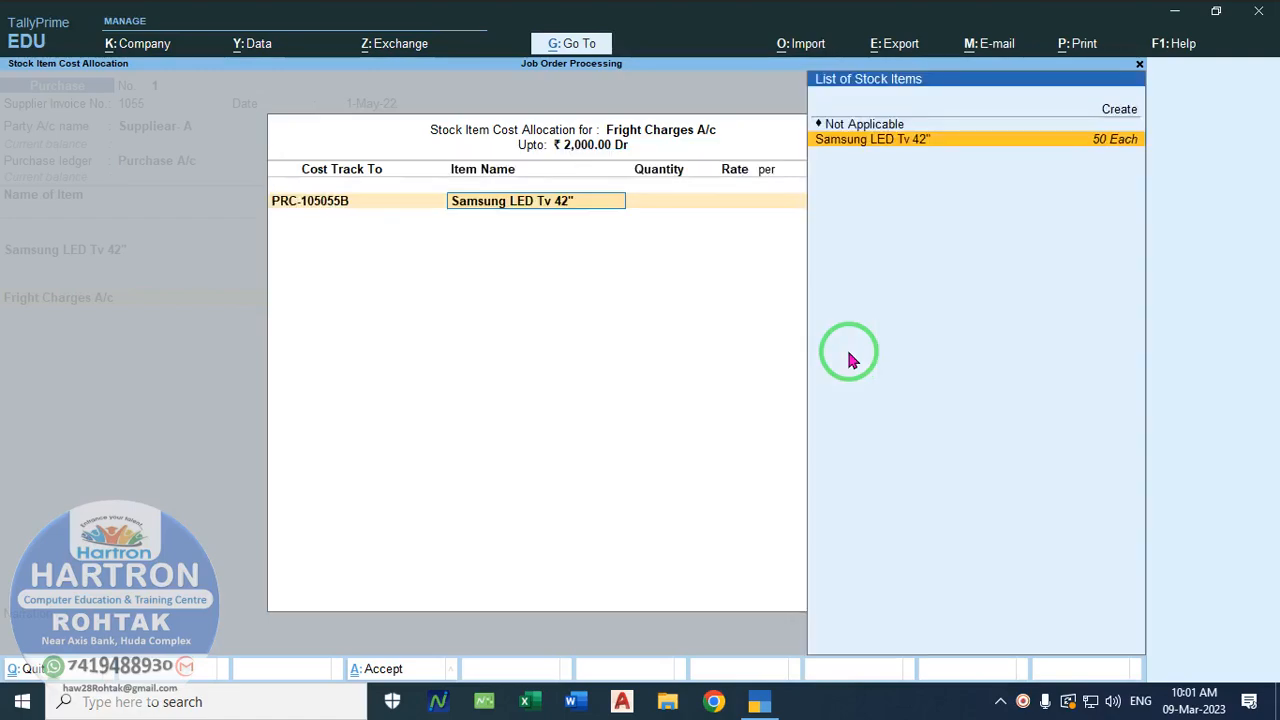
key(Return)
text(50)
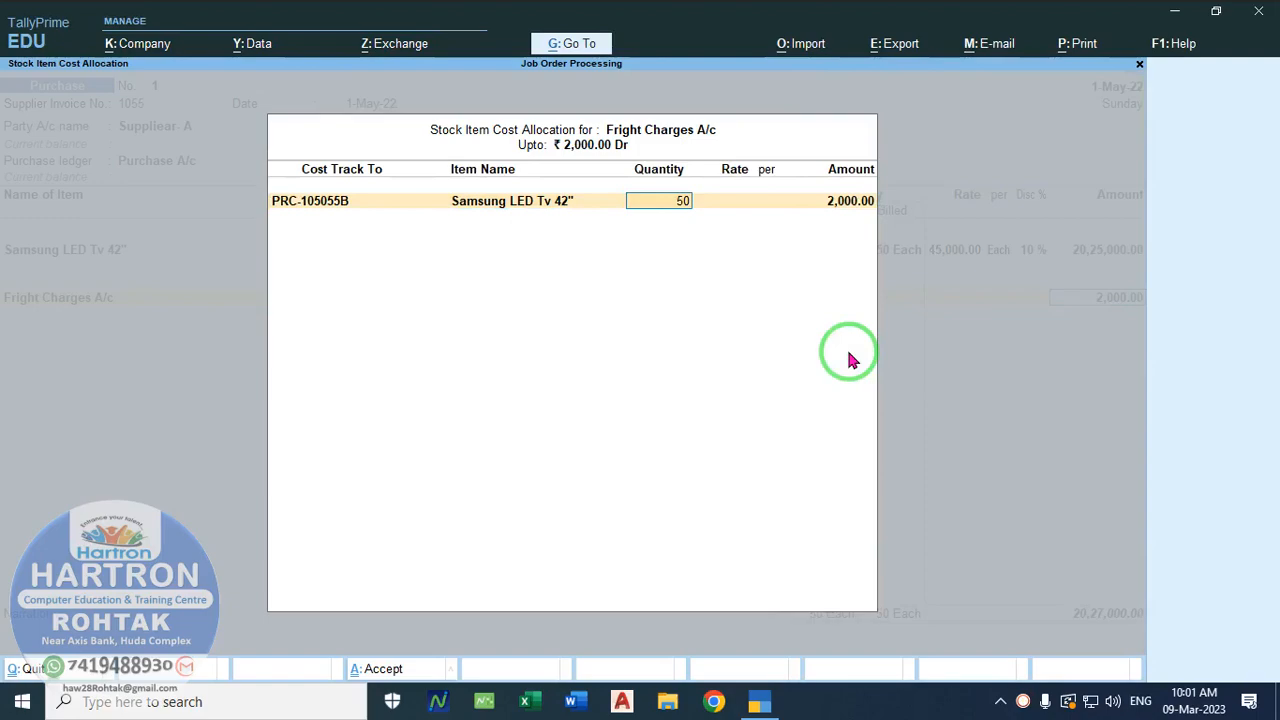
key(Return)
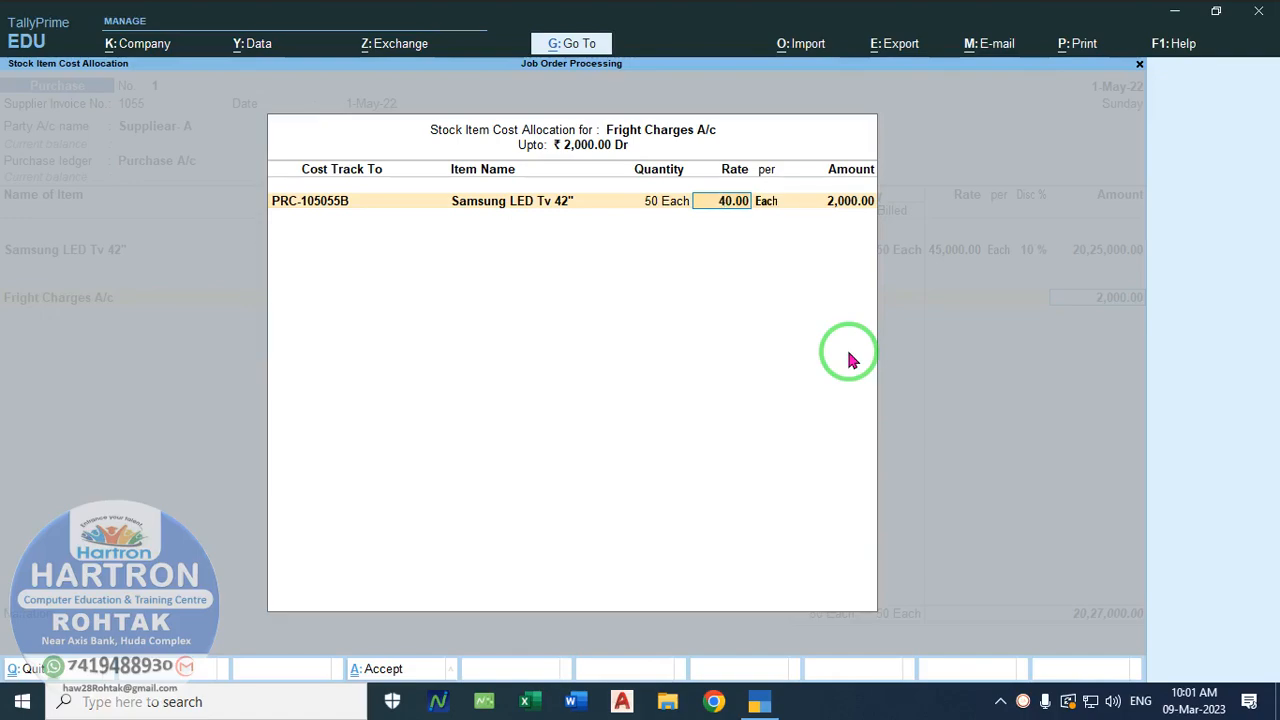
key(Return)
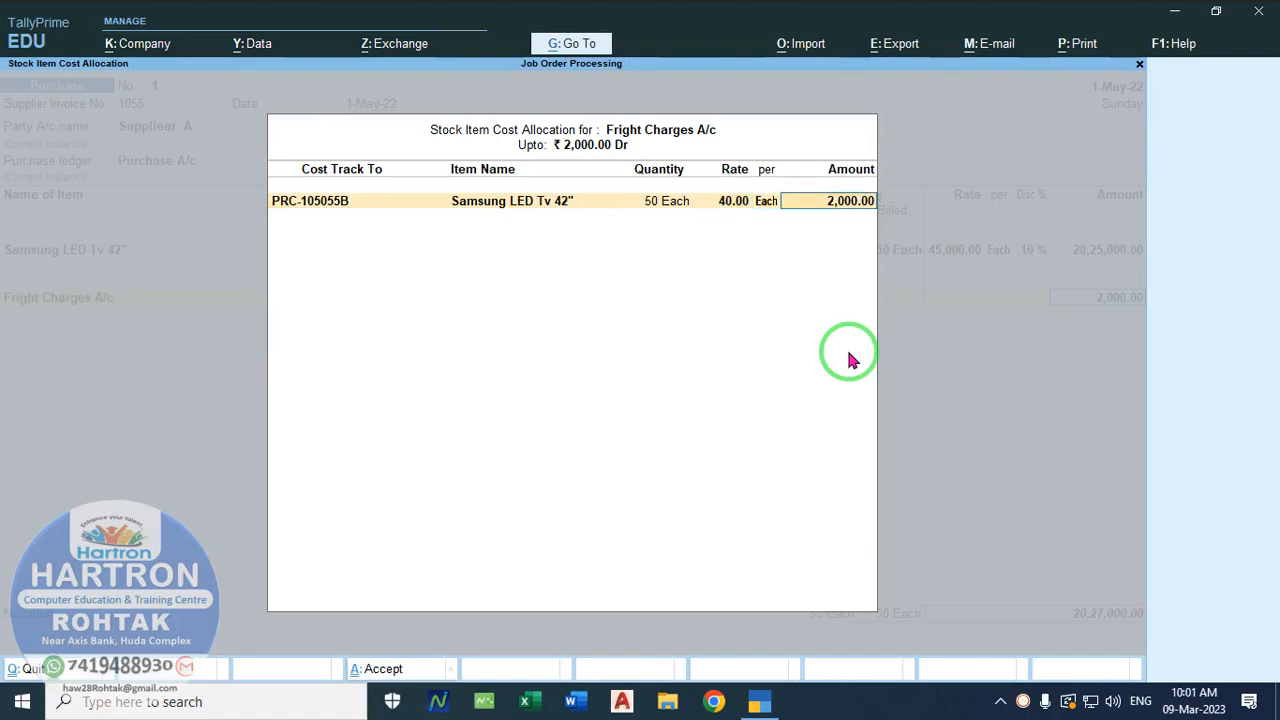
key(Return)
key(Return)
Step: Finish the purchase voucher's ledger list, leave the narration blank and save the voucher
key(Return)
key(Return)
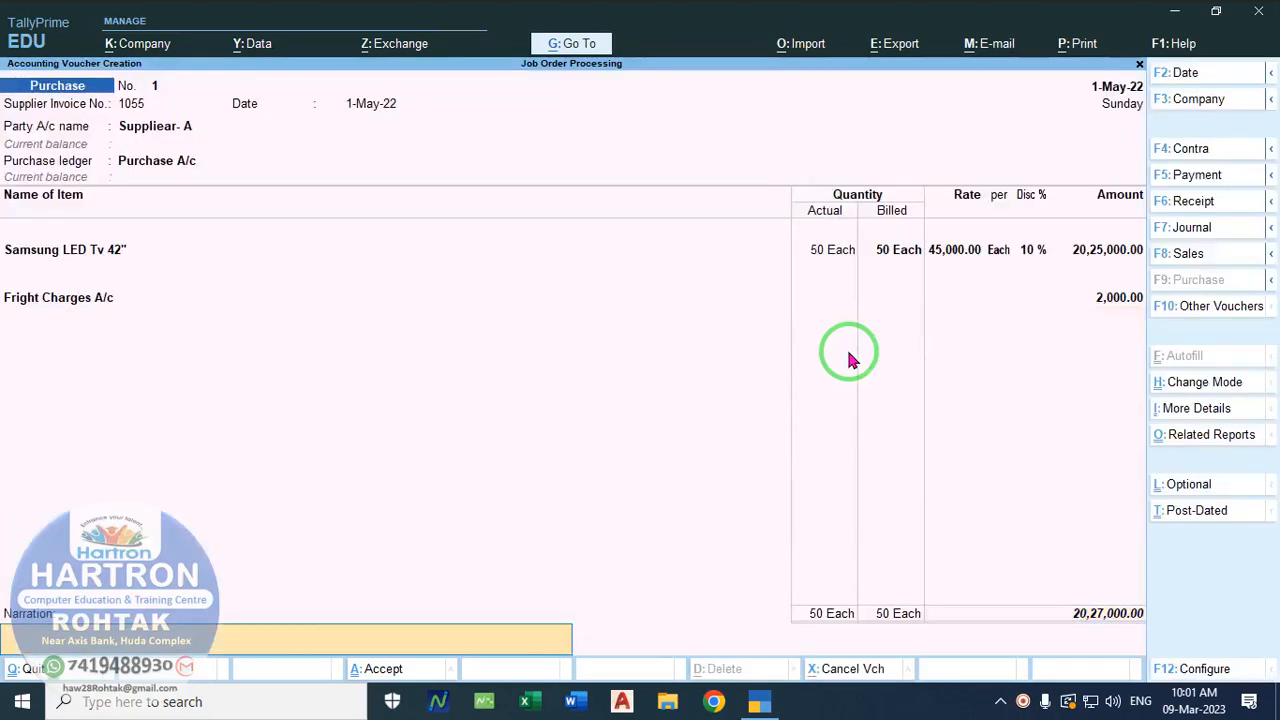
key(Return)
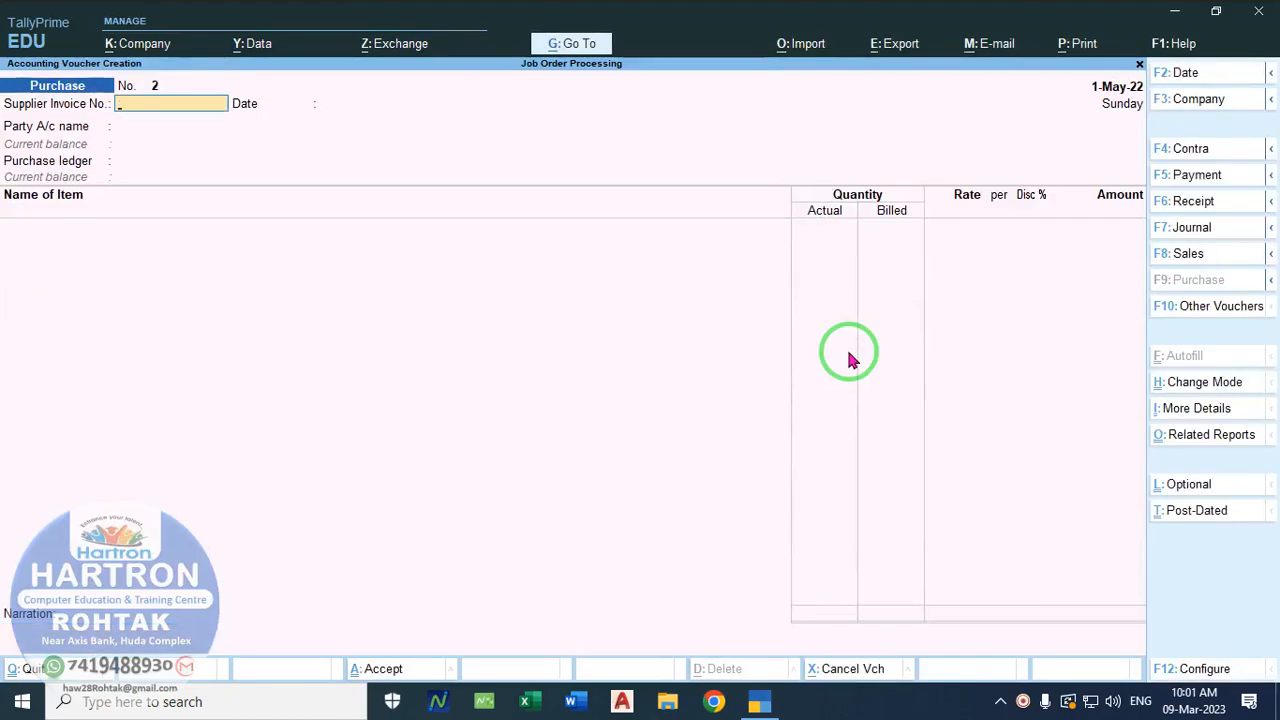
Step: Leave voucher entry and examine the Stock Summary down to the May vouchers of Samsung LED Tv 42"
key(Escape)
key(Down)
key(Down)
key(Down)
key(Down)
key(Down)
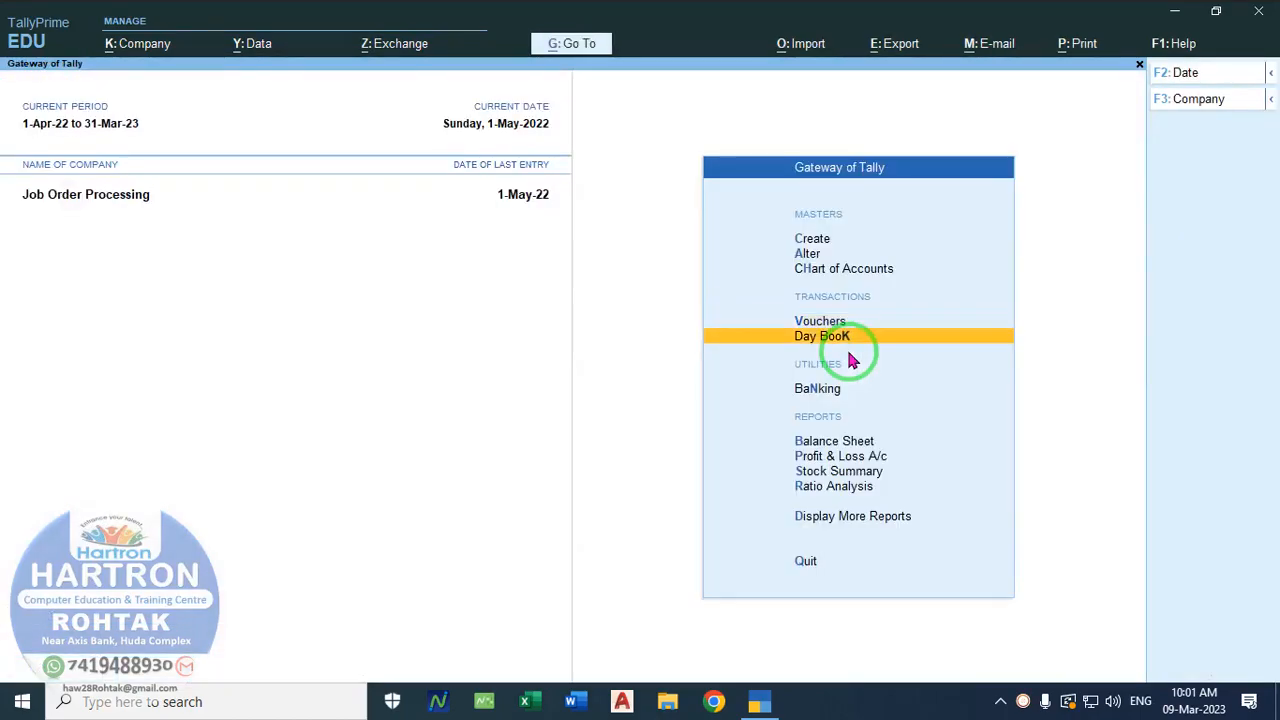
key(Return)
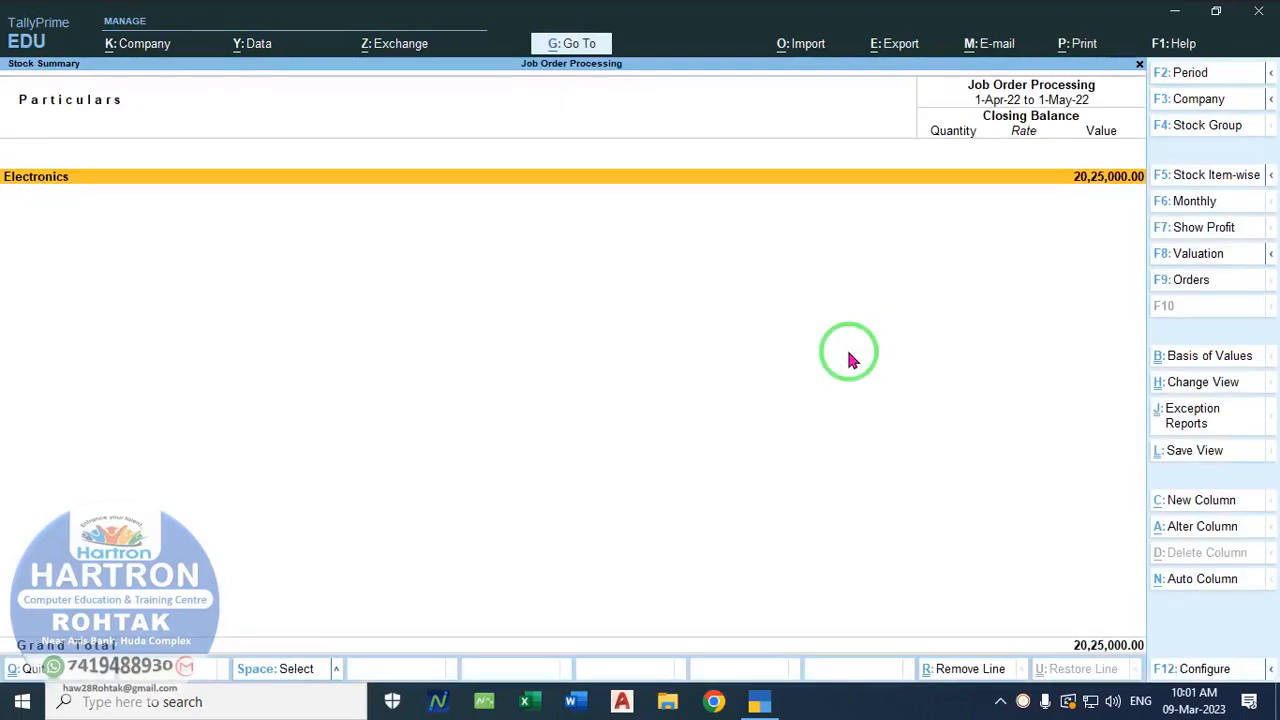
key(Return)
key(Return)
key(Return)
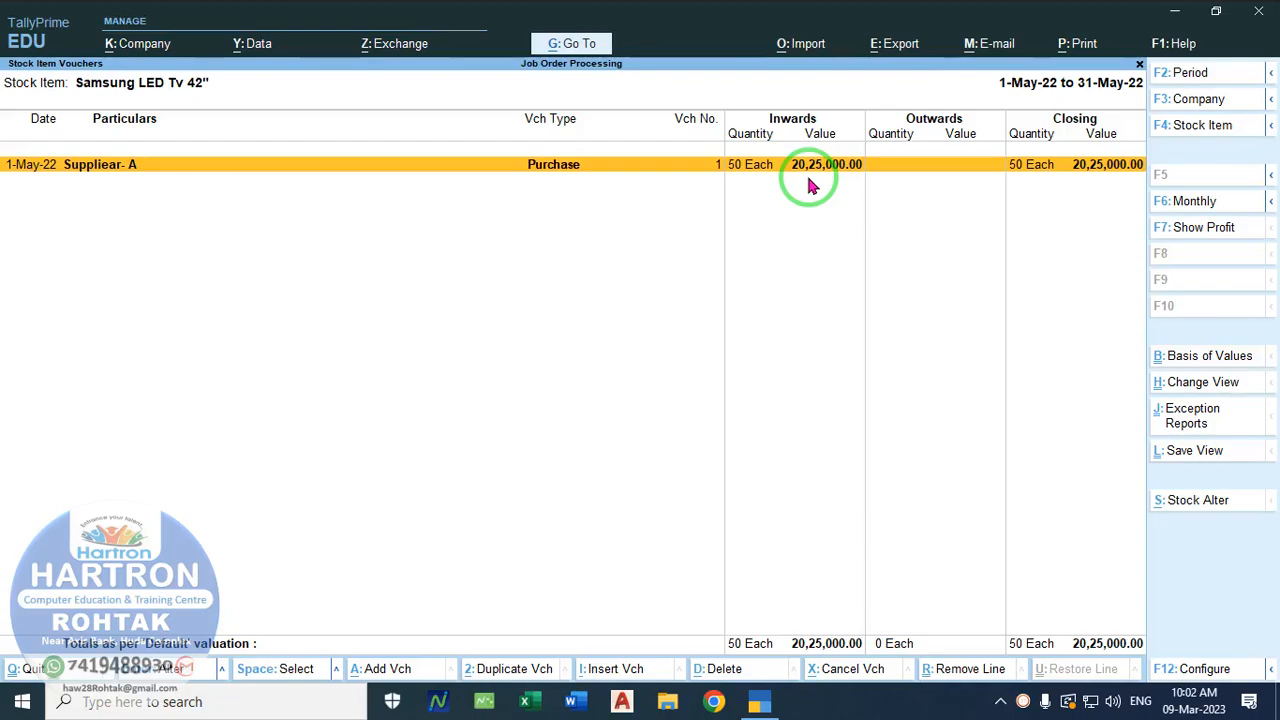
Step: Close the Stock Summary and open Display More Reports
key(Escape)
key(Escape)
key(Escape)
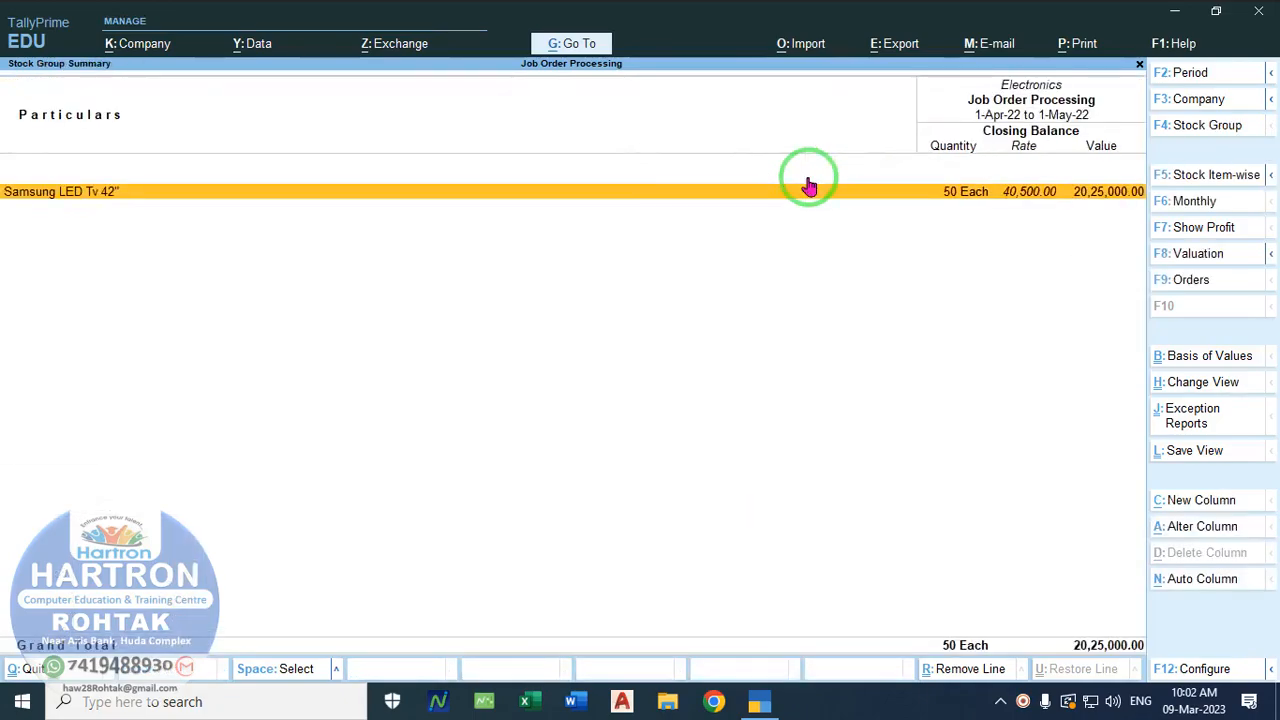
key(Escape)
key(Down)
key(Down)
key(Down)
key(Up)
key(Return)
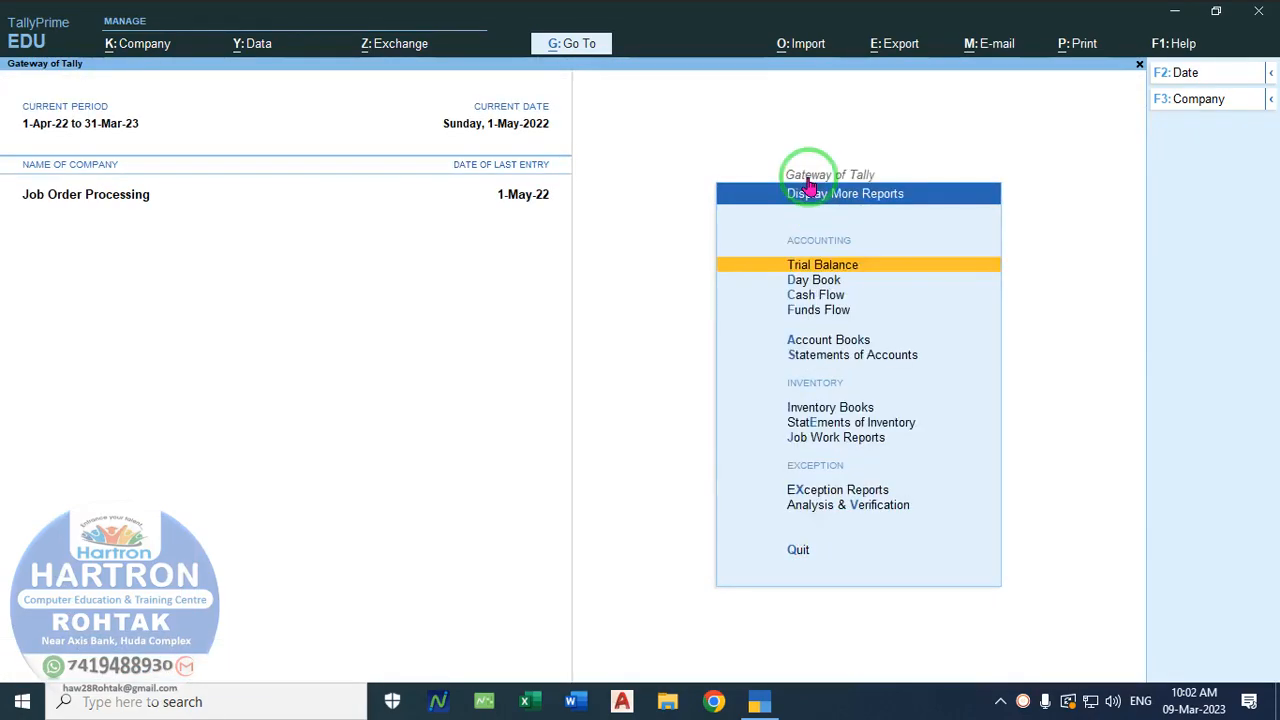
Step: Open the Statements of Inventory reports
key(Down)
key(Down)
key(Down)
key(Down)
key(Down)
key(Down)
key(Down)
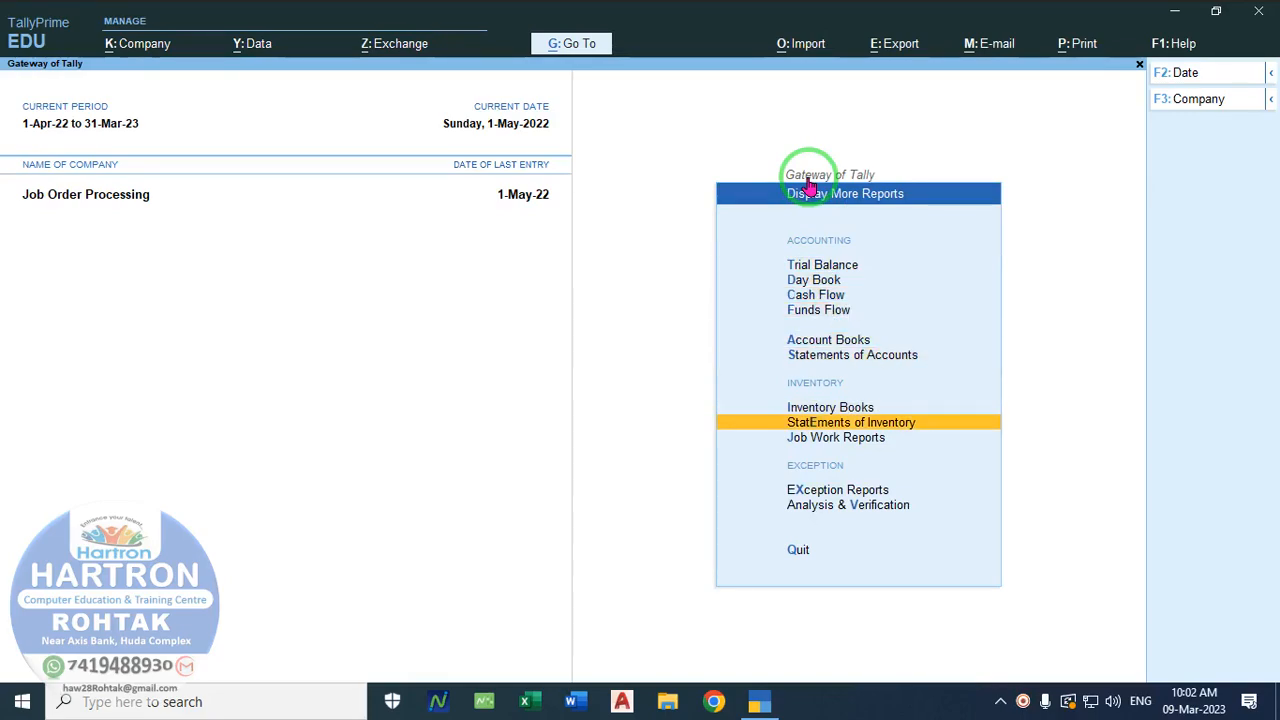
key(Return)
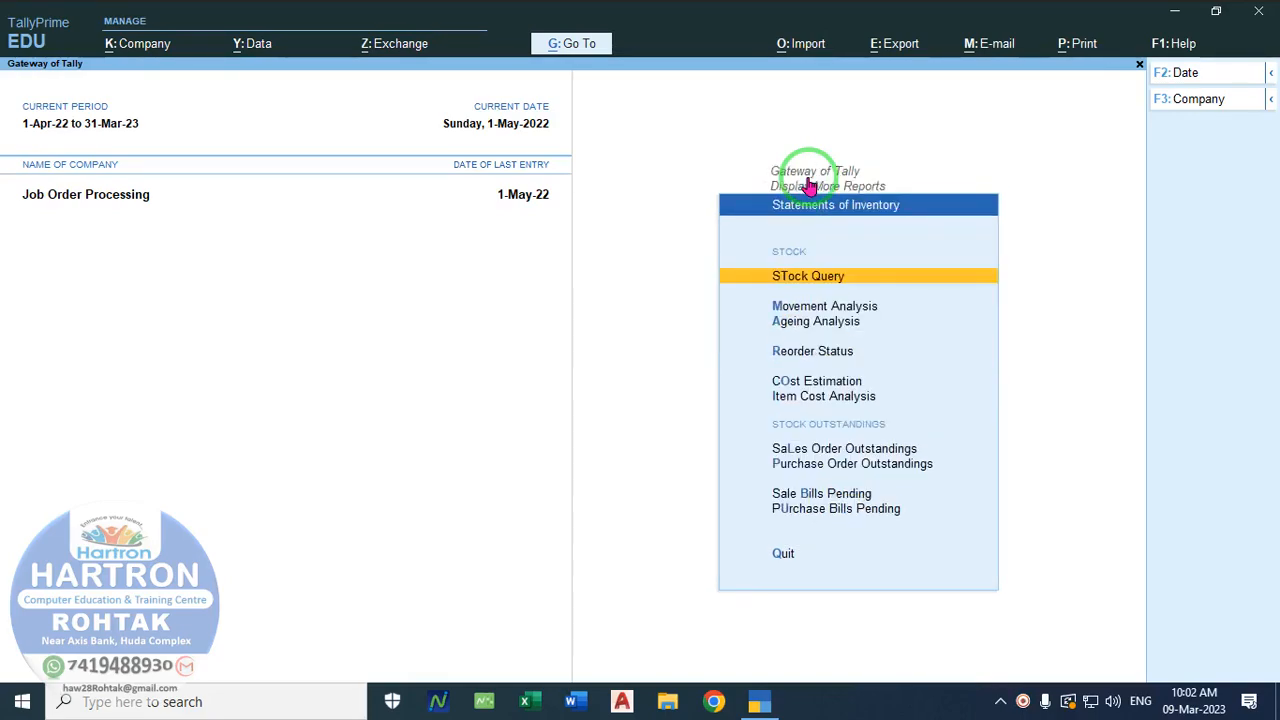
Step: Examine the stock-item-wise Item Cost Analysis for Samsung LED Tv 42"
key(Down)
key(Down)
key(Down)
key(Down)
key(Down)
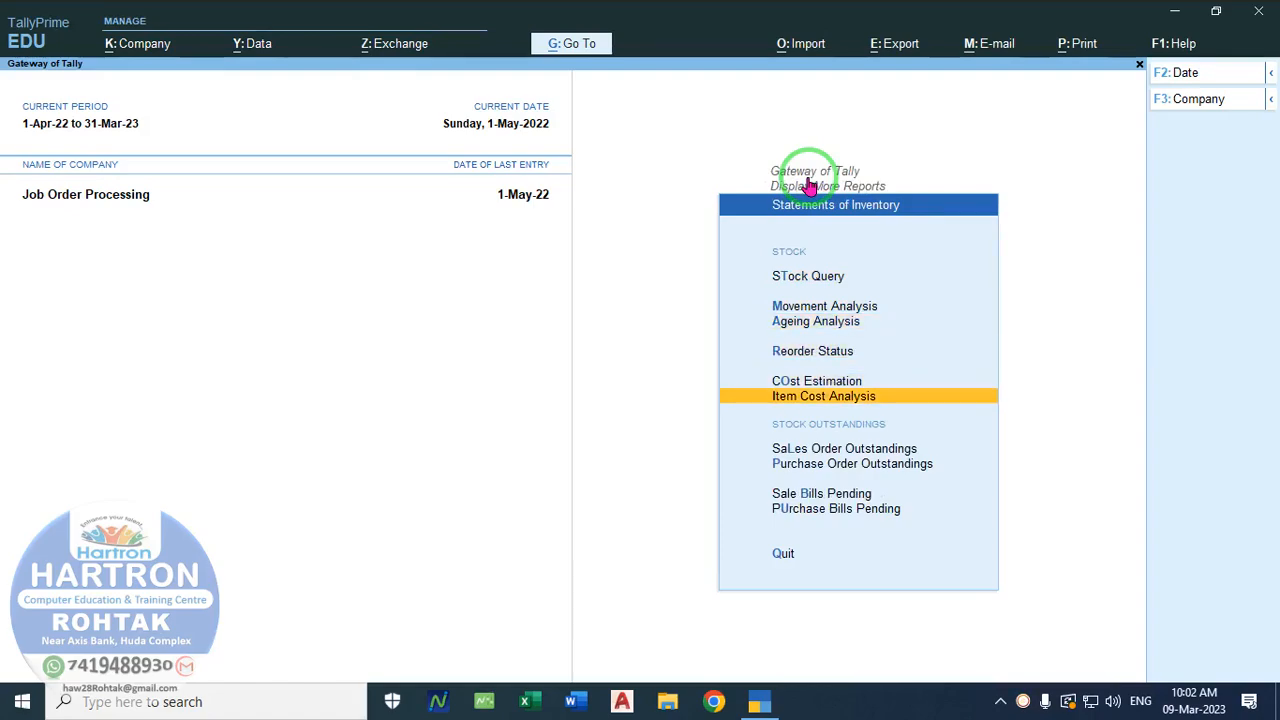
key(Return)
key(Down)
key(Return)
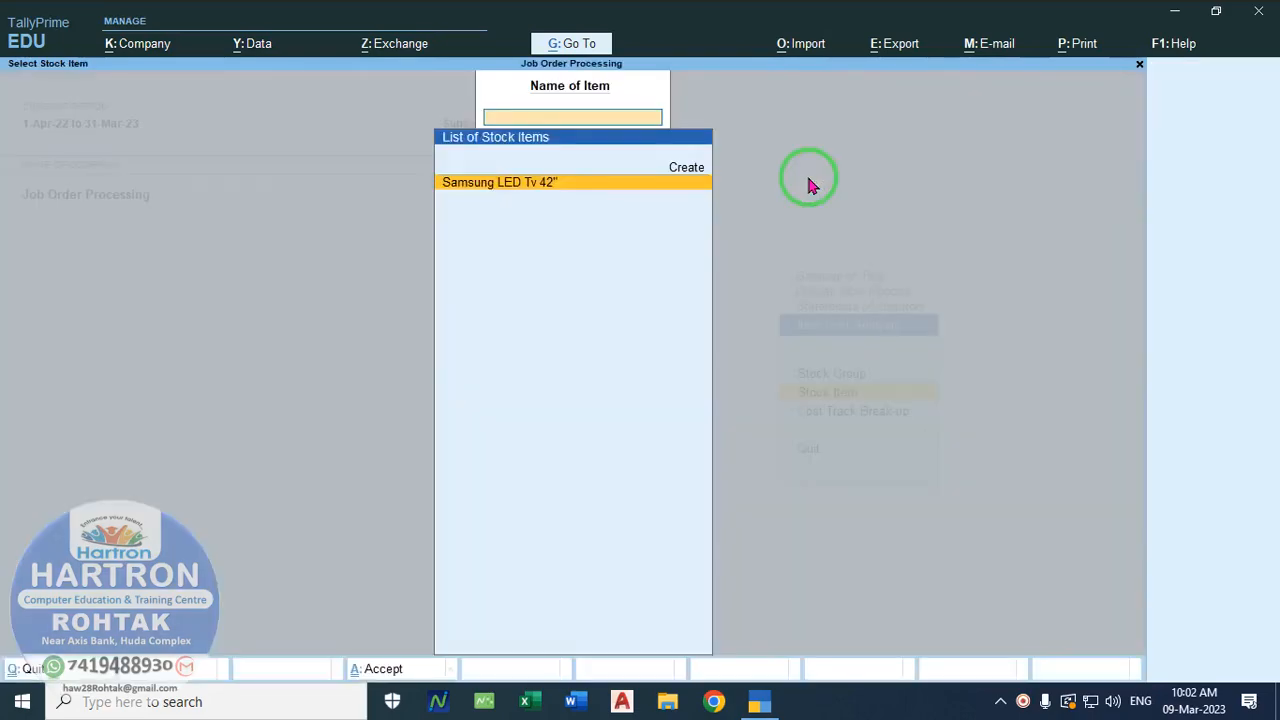
key(Return)
key(Return)
key(Escape)
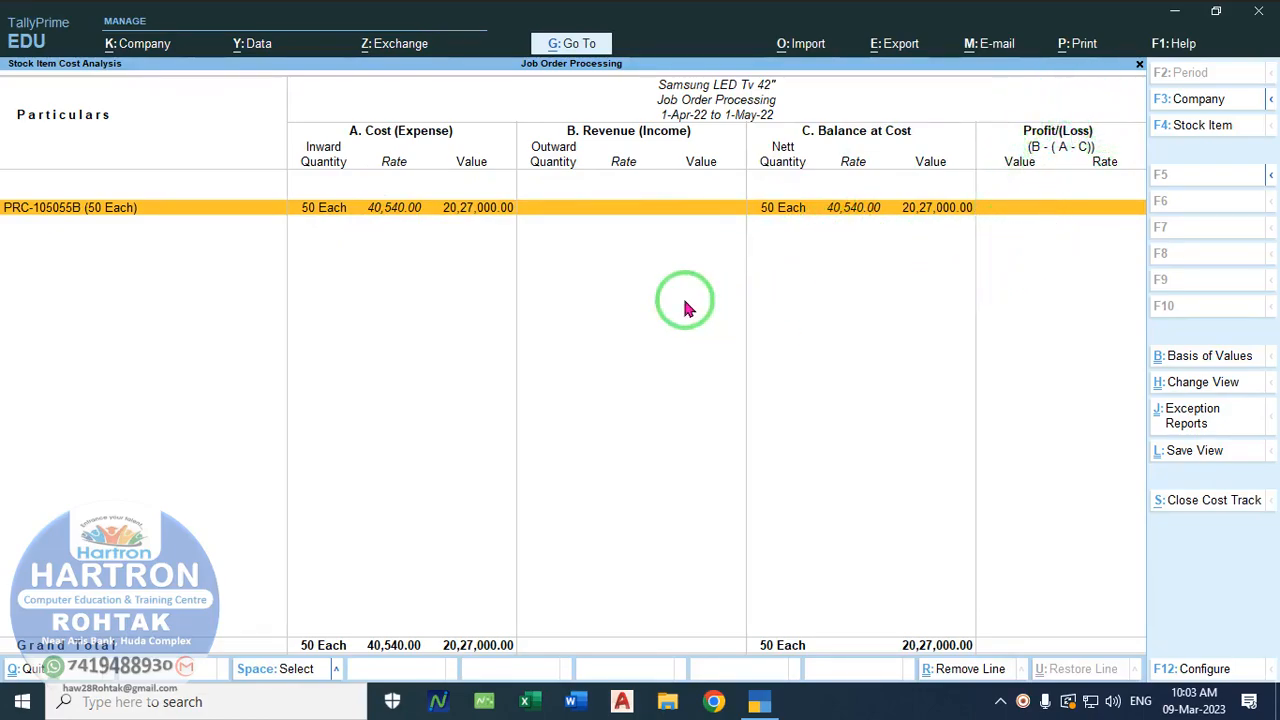
Step: Close the Item Cost Analysis and the report lists, and reopen voucher entry with a blank purchase voucher
key(Escape)
key(Escape)
key(Escape)
key(Escape)
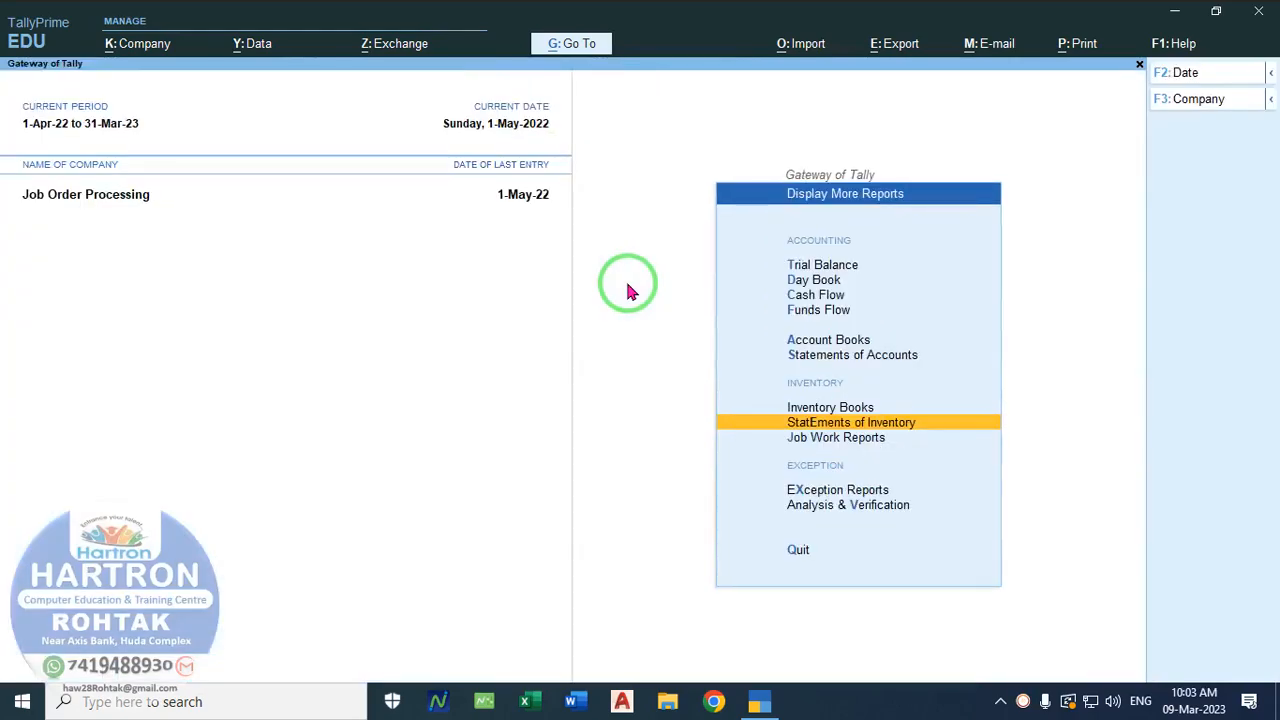
key(Up)
key(Up)
key(Up)
key(Escape)
key(Up)
key(Up)
key(Up)
key(Up)
key(Up)
key(Up)
key(Up)
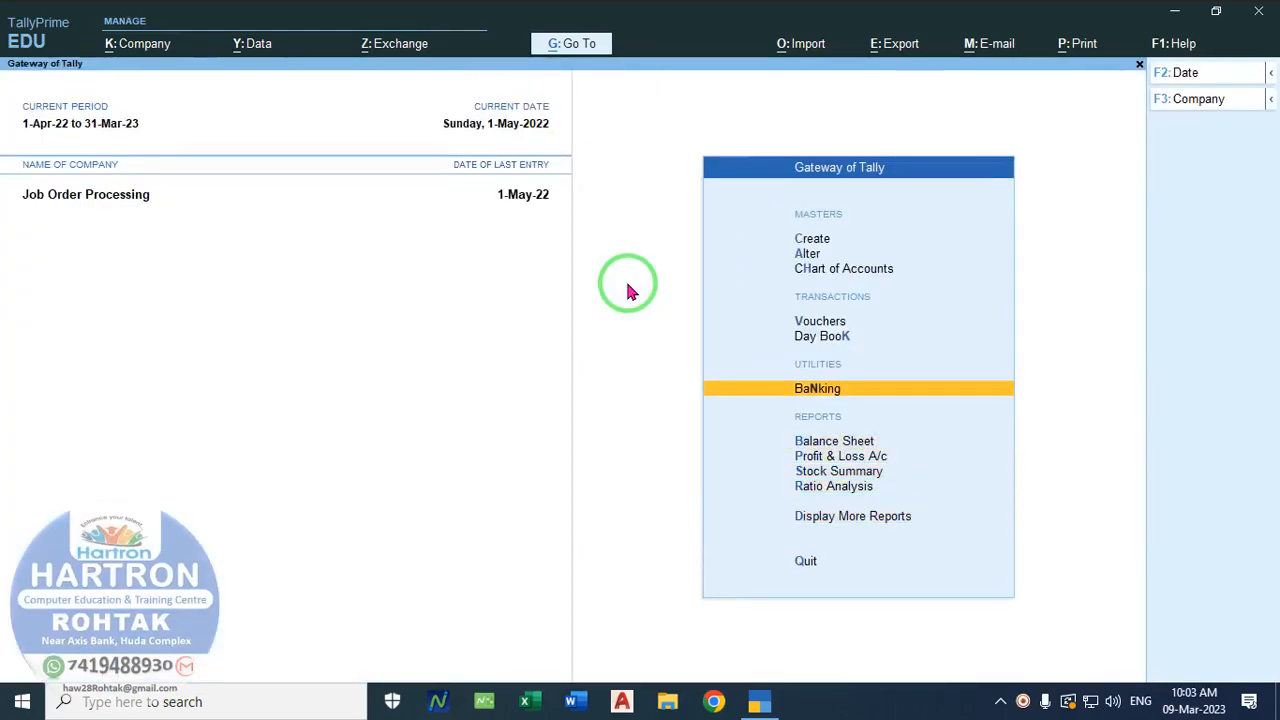
key(Return)
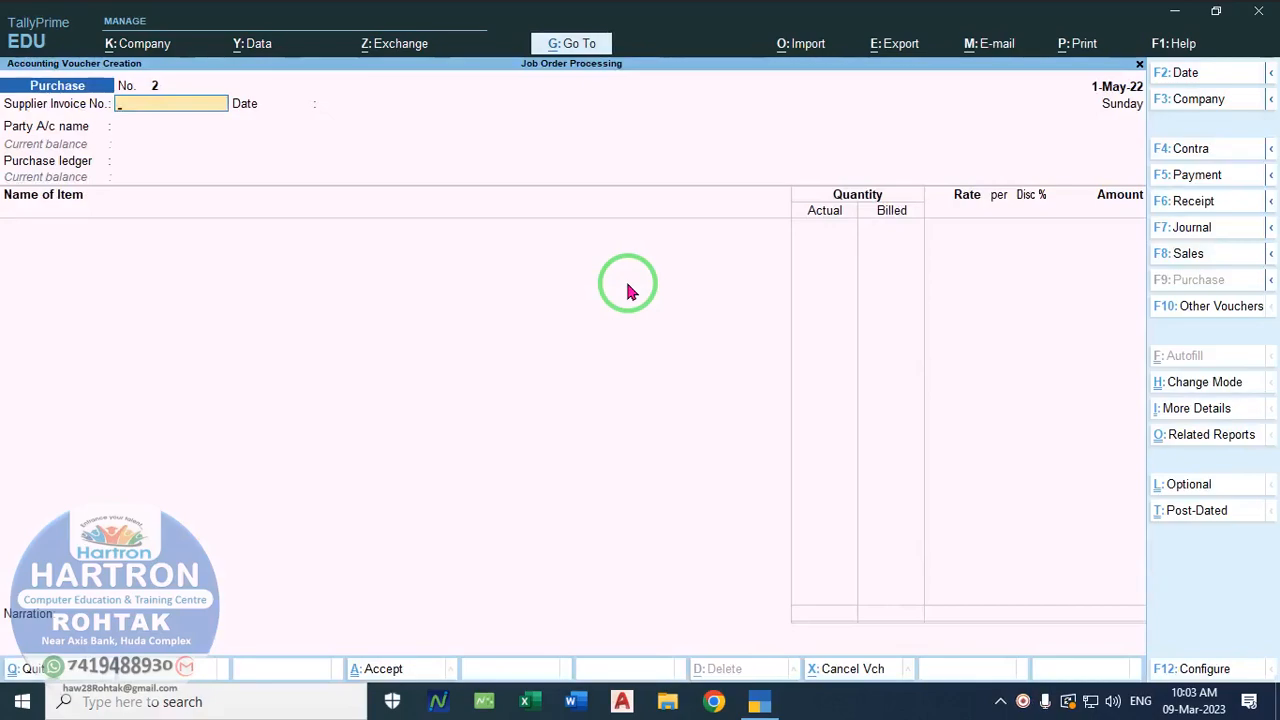
Step: Start a sales voucher with Cash as the party account, keeping the default party details
click(1186, 256)
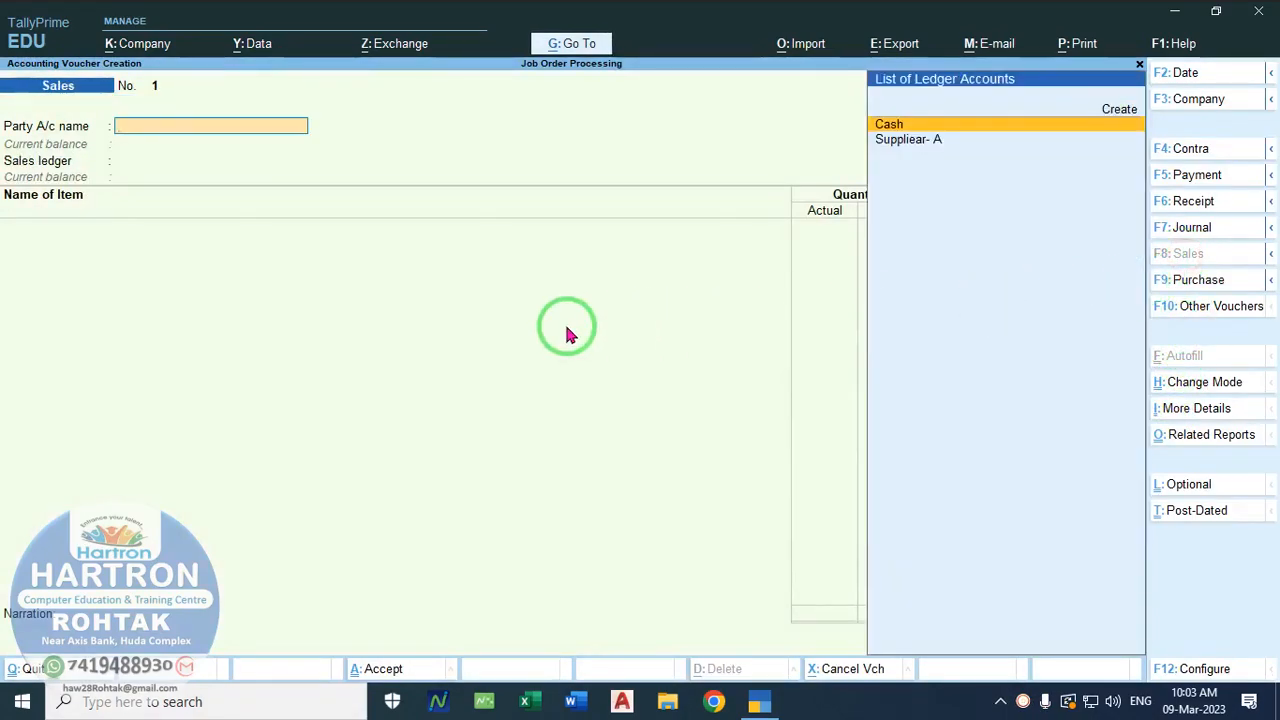
key(Return)
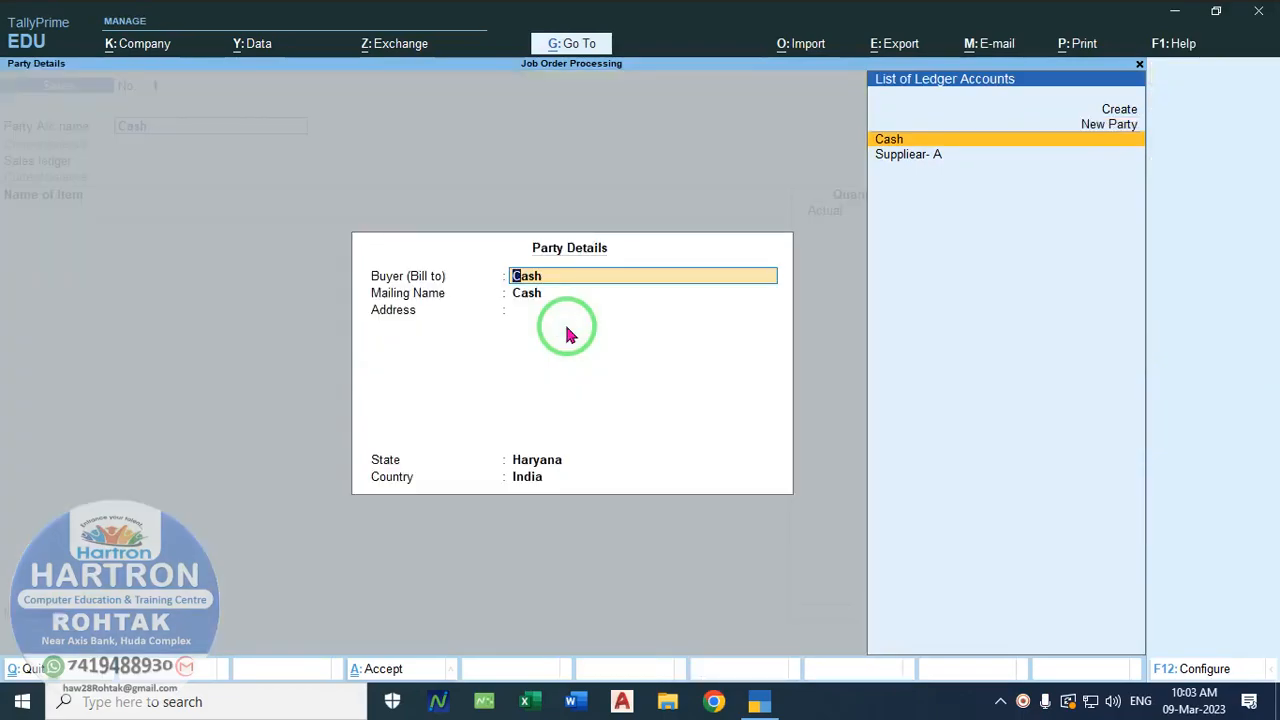
key(ctrl+a)
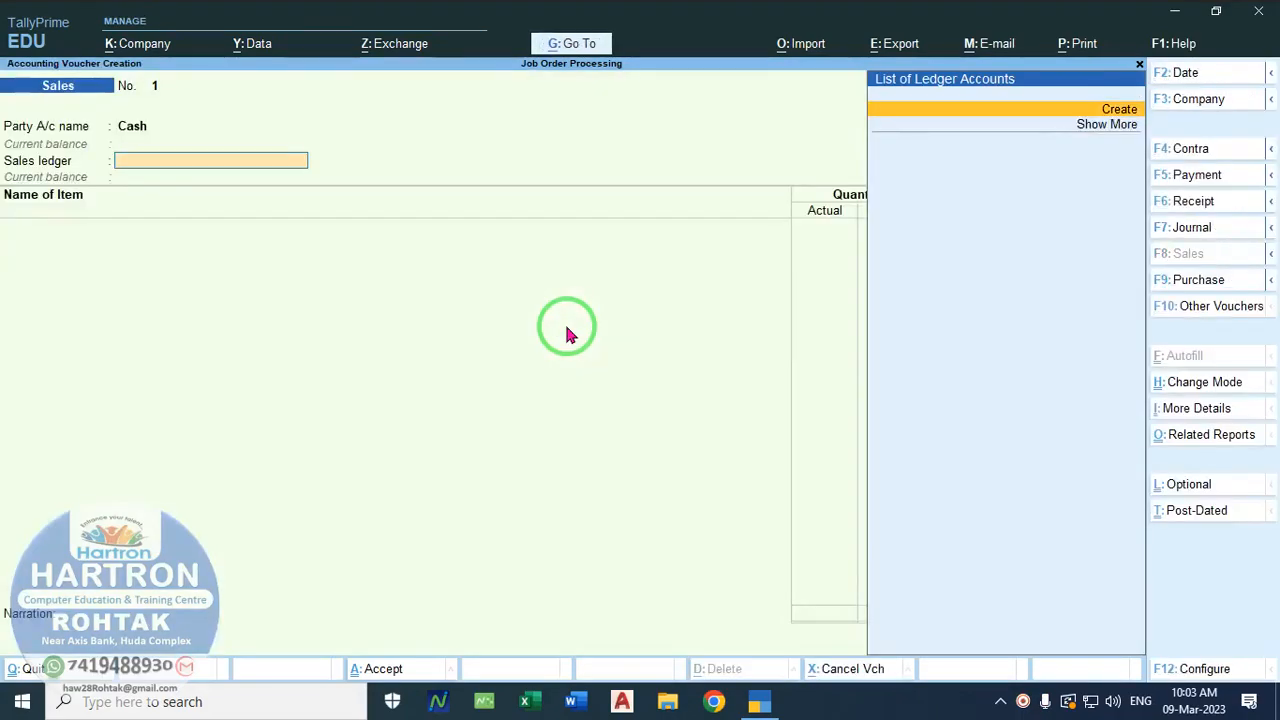
Step: Create a ledger named Sales A/c under the sales group and use it as the voucher's sales ledger
key(alt+c)
text(Sa)
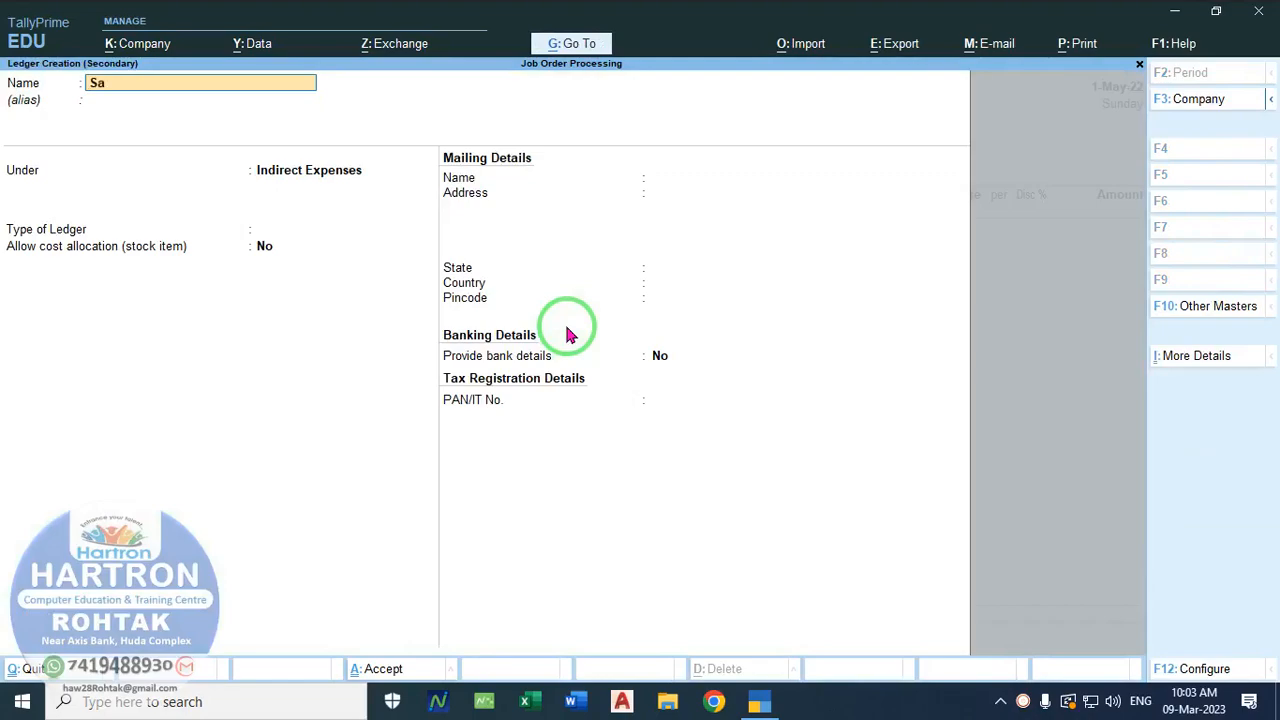
text(les A/c)
key(Return)
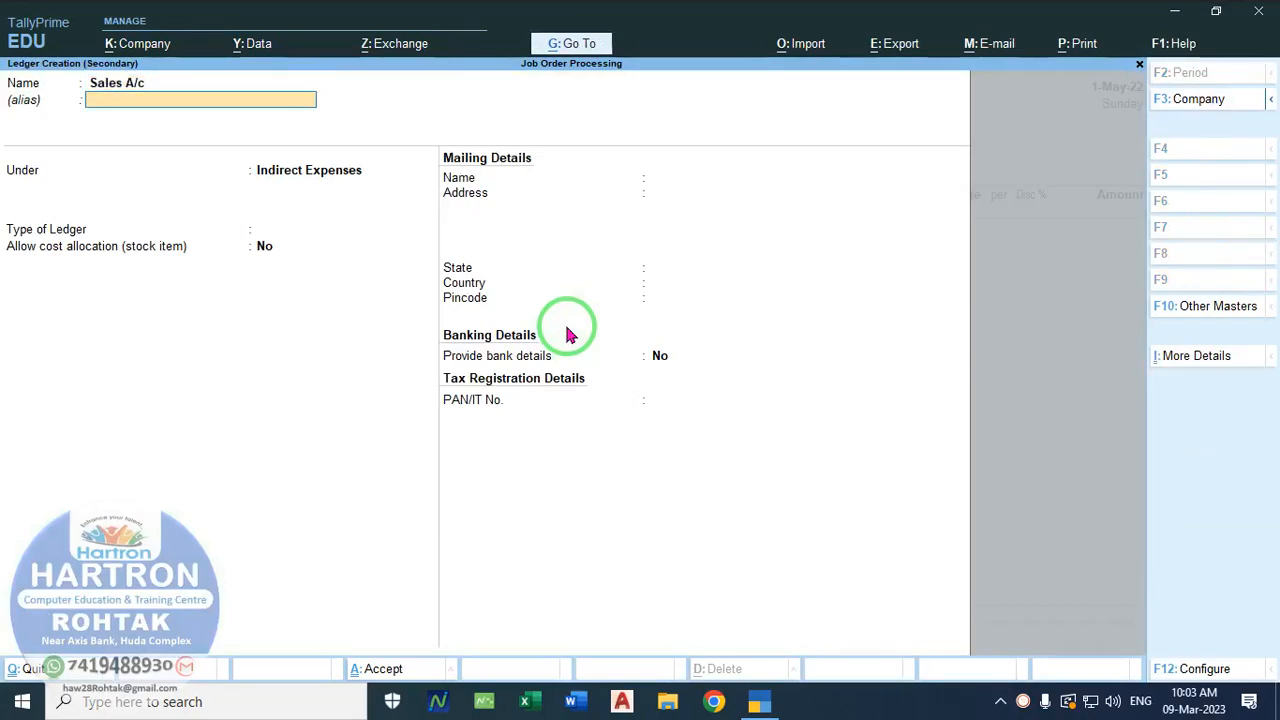
key(Return)
text(s)
key(Return)
key(ctrl+a)
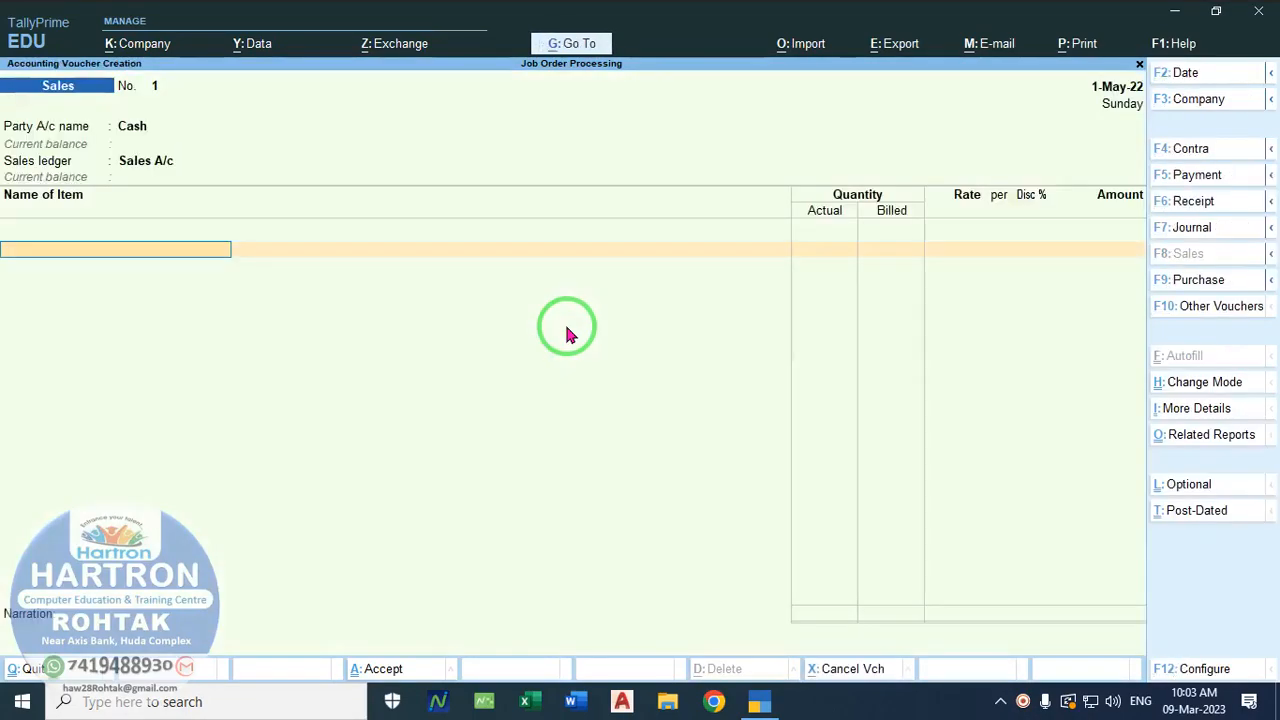
Step: Add Samsung LED Tv 42" to the sales voucher with tracking number 1 and the order number Not Applicable
key(Down)
key(Return)
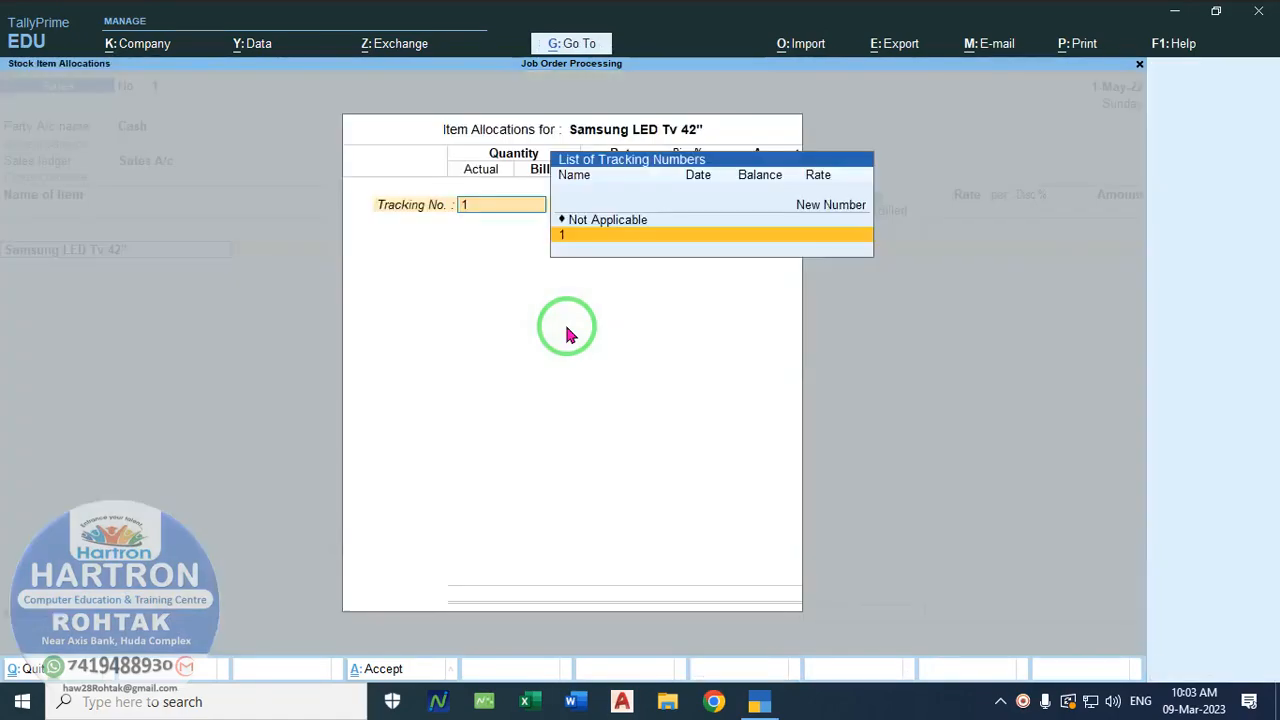
key(Return)
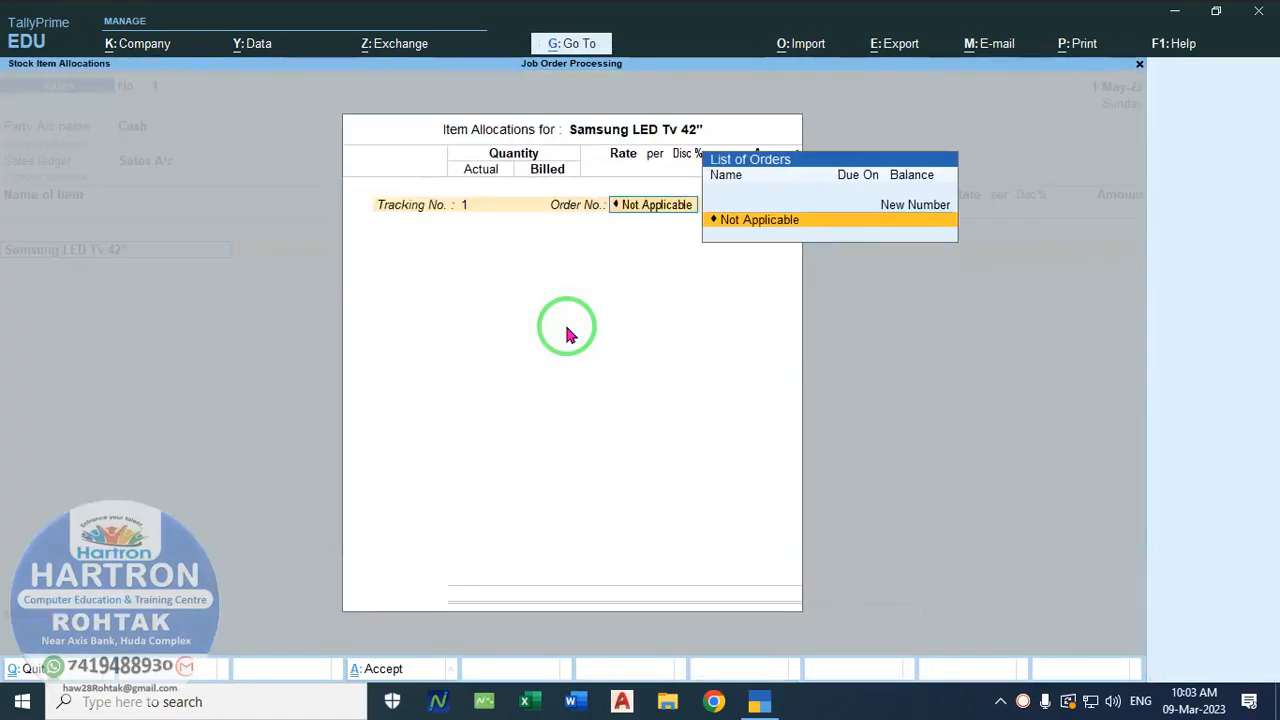
key(Return)
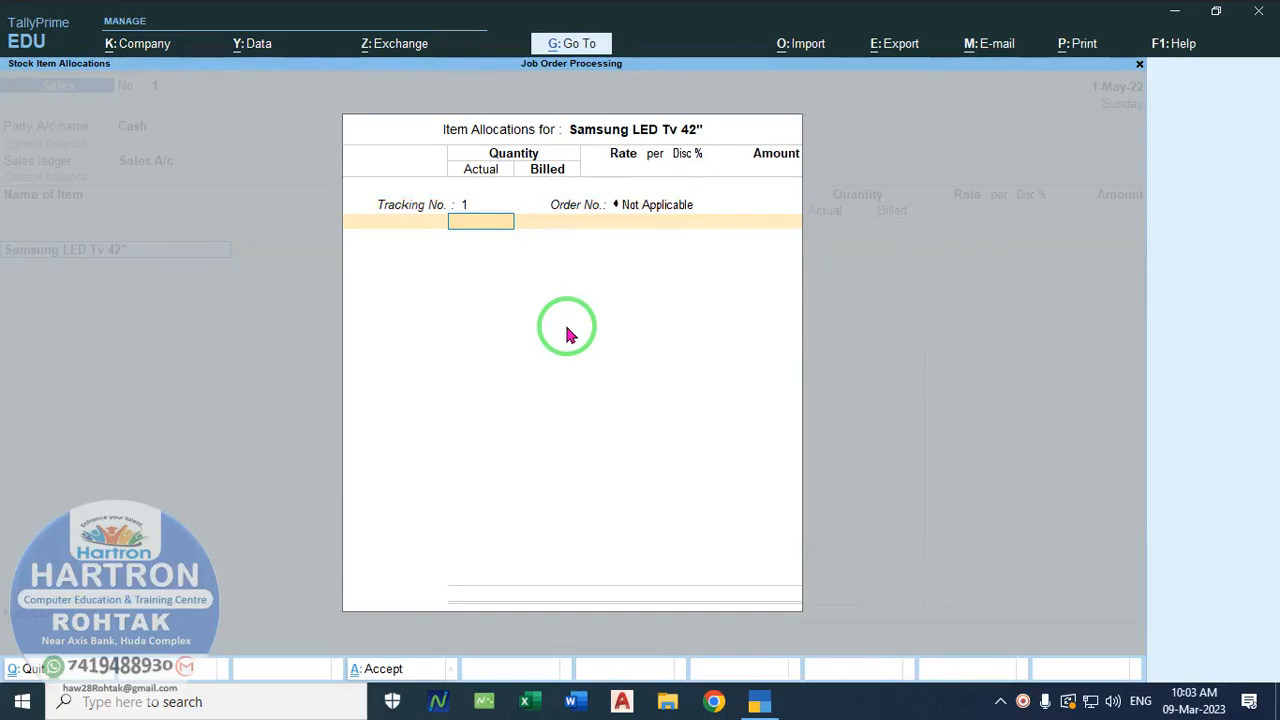
Step: Enter a quantity of 1 Each at a rate of 42,000 per Each for the Samsung LED Tv 42"
text(10)
key(BackSpace)
key(Return)
key(Return)
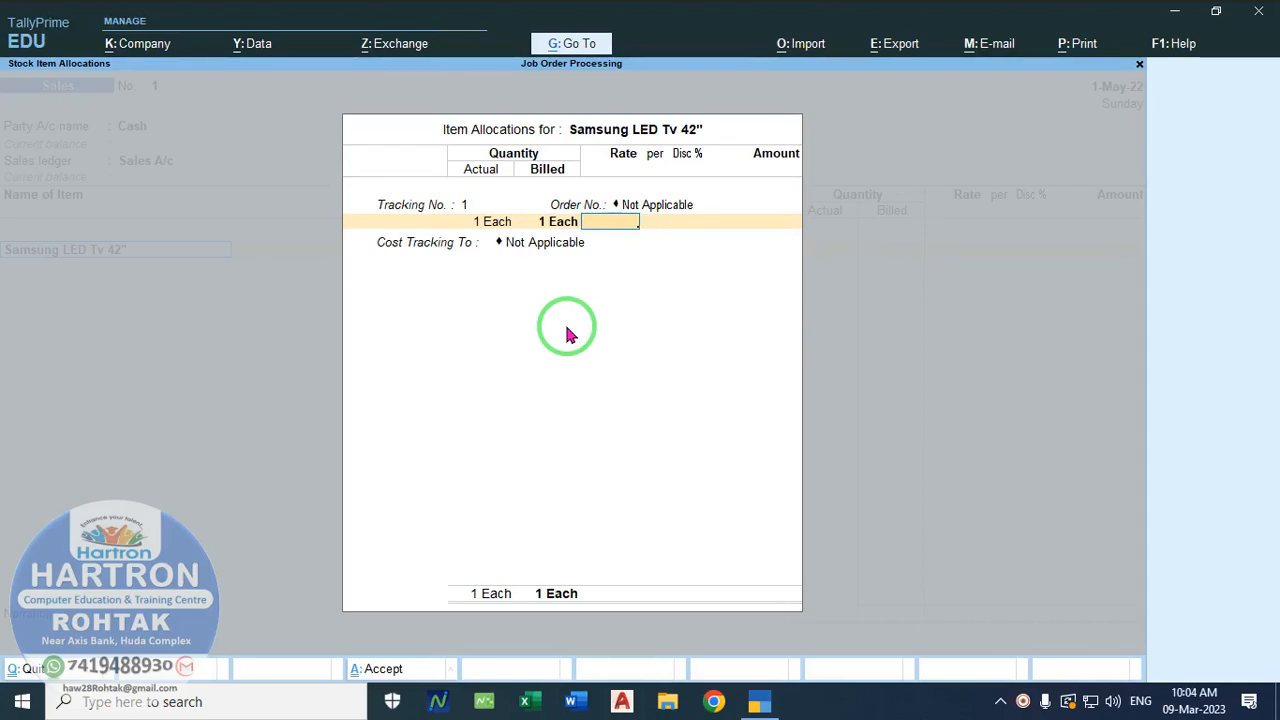
text(42000)
key(Return)
key(Return)
key(Return)
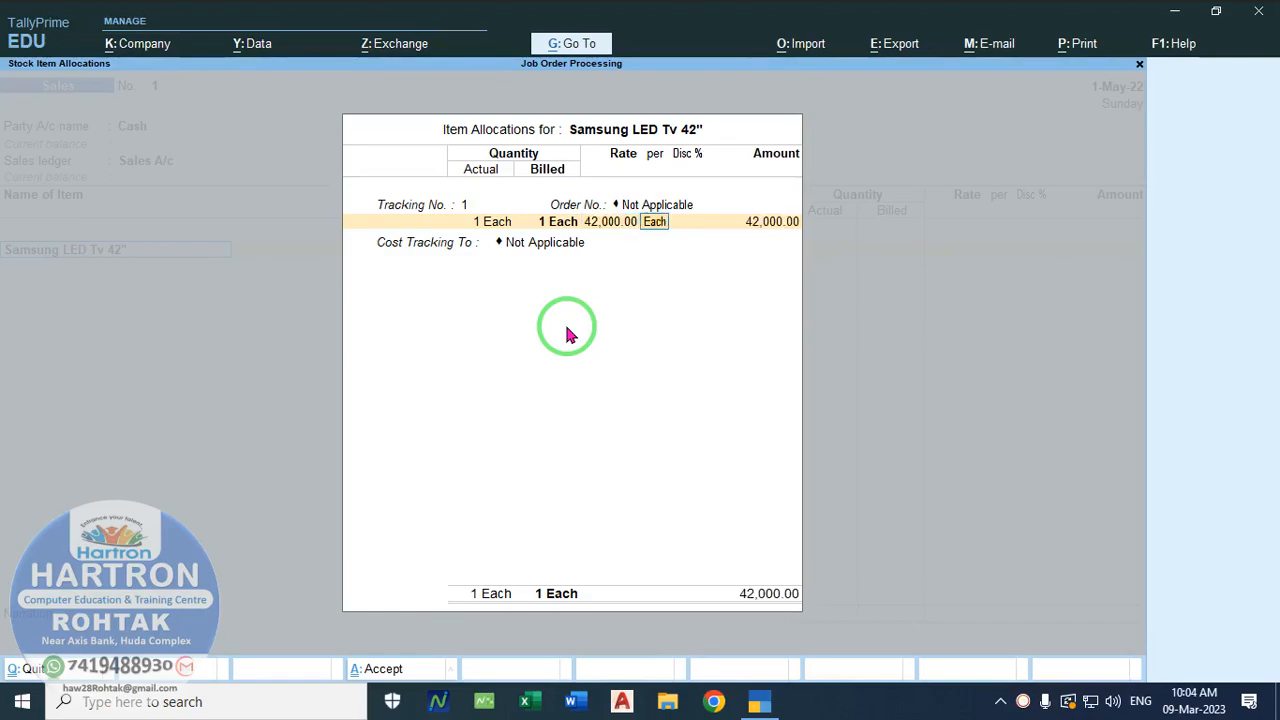
key(Return)
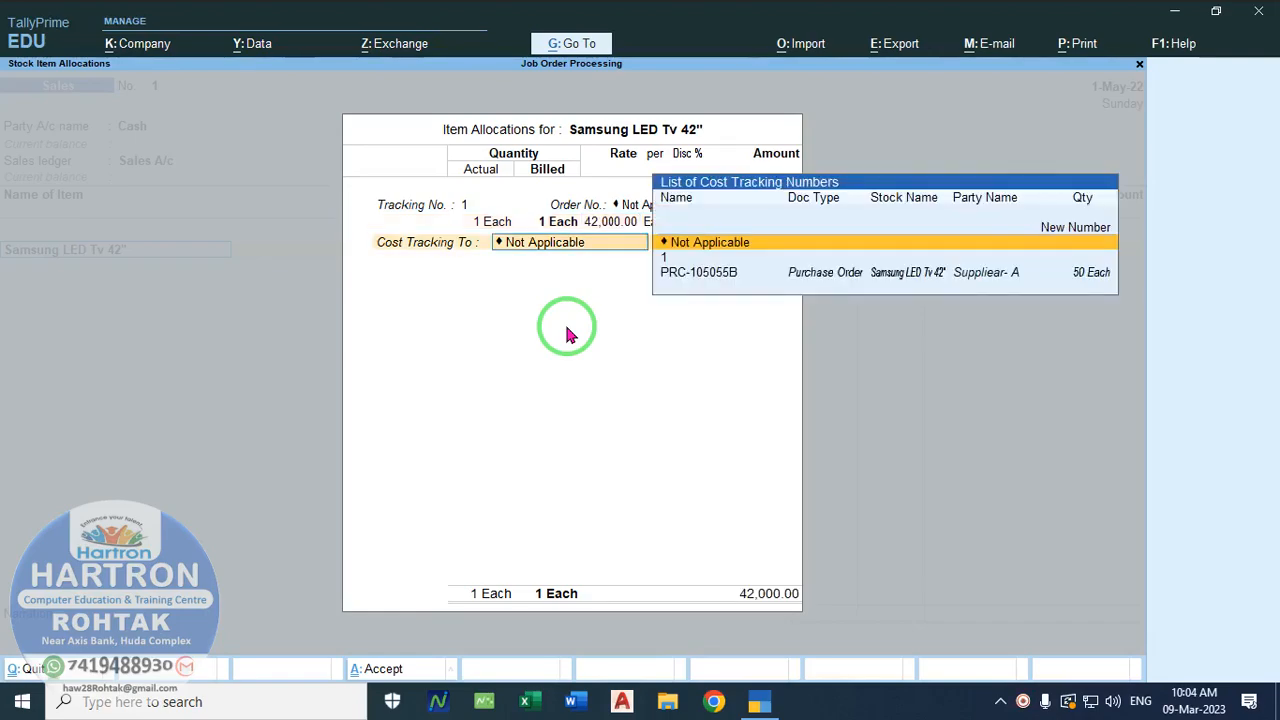
Step: Allocate the TV sale to the cost tracking number of the Suppliear- A purchase order and save the sales voucher
key(Down)
key(Down)
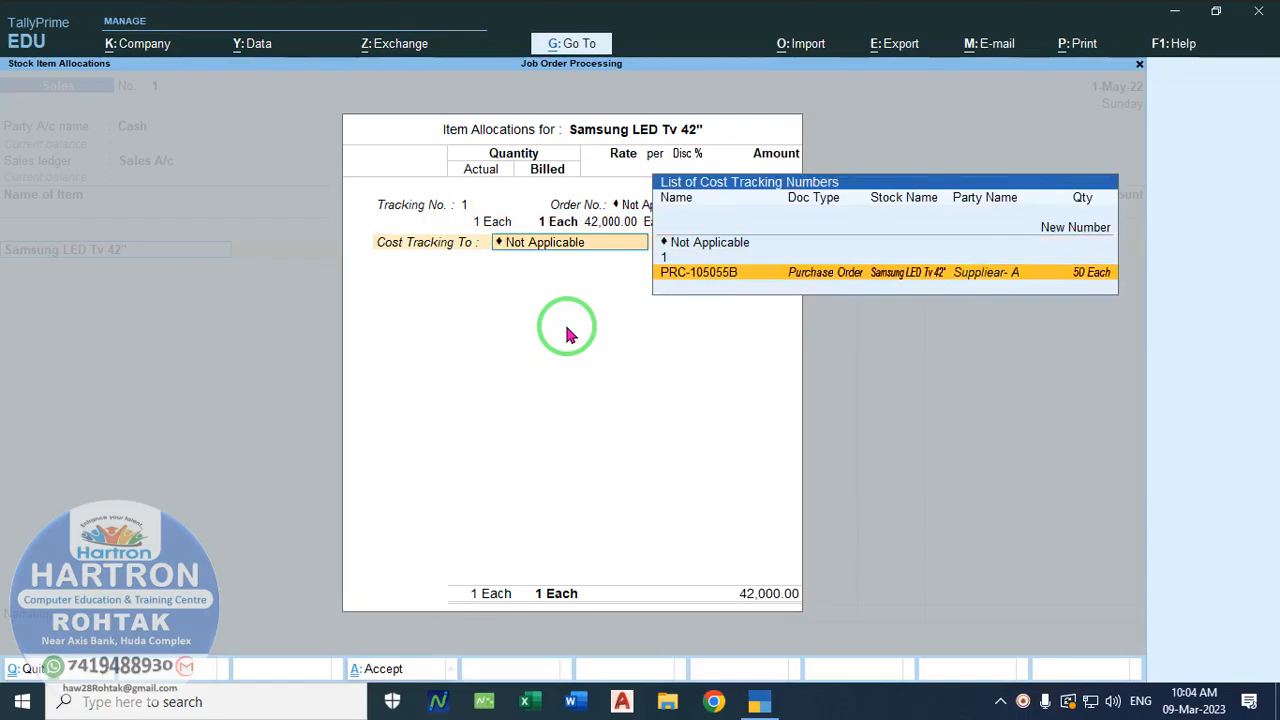
key(Return)
key(Return)
key(Return)
key(Return)
key(Return)
key(Return)
key(Return)
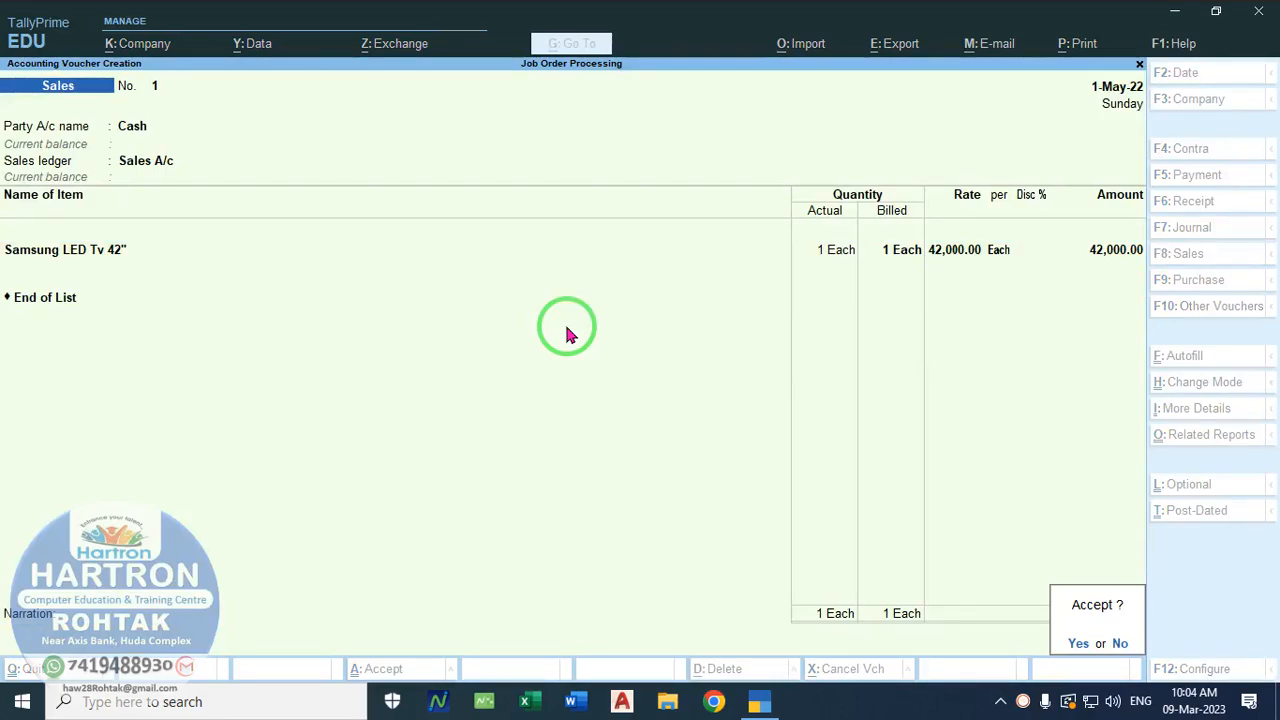
key(Return)
Step: Leave voucher entry and open Display More Reports
key(Escape)
key(Return)
key(Down)
key(Down)
key(Down)
key(Down)
key(Down)
key(Down)
key(Down)
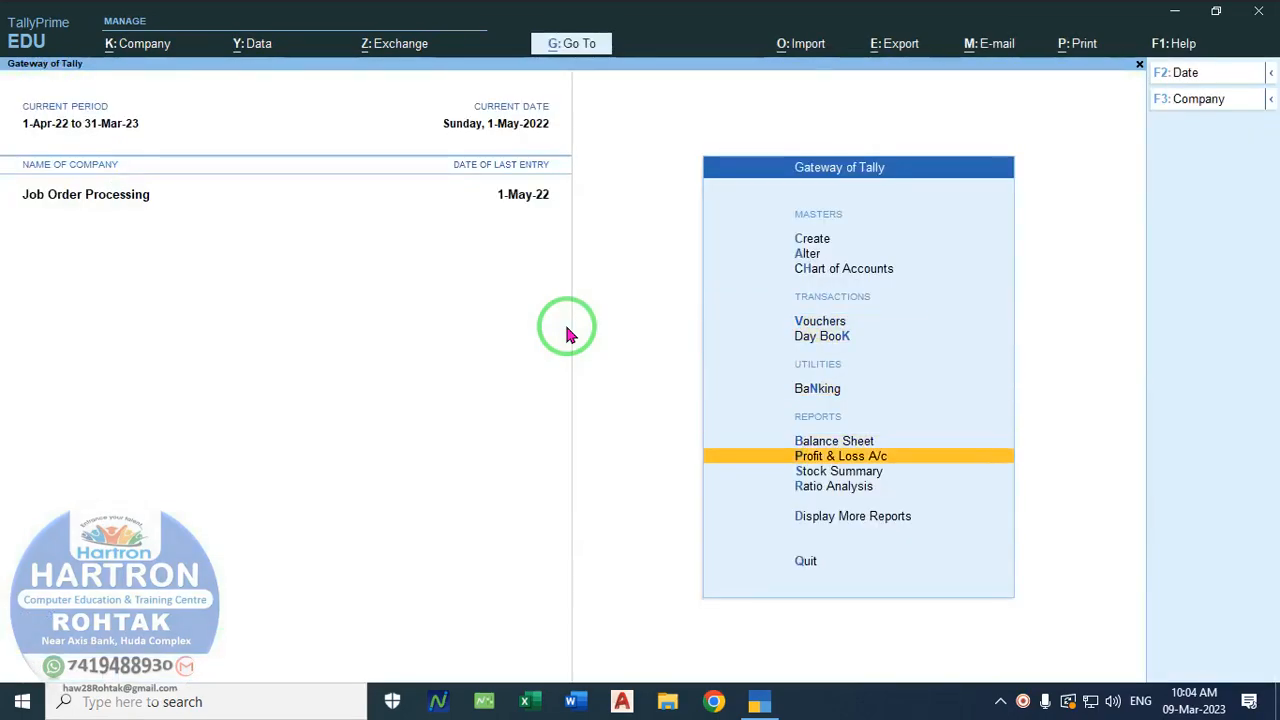
key(Return)
Step: Open the Statements of Inventory reports
key(Down)
key(Down)
key(Down)
key(Down)
key(Down)
key(Down)
key(Down)
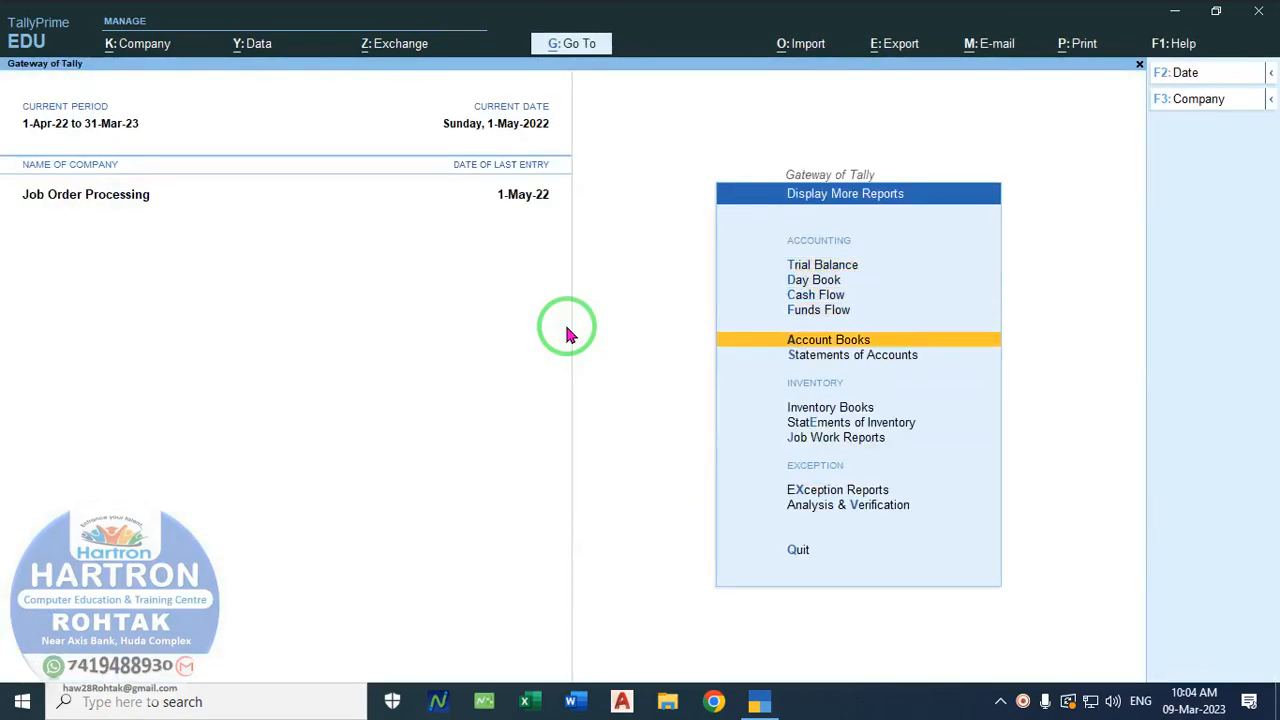
key(Return)
Step: Examine the cost, revenue, balance and profit in the stock-item-wise Item Cost Analysis for Samsung LED Tv 42", and close the report
key(Down)
key(Down)
key(Down)
key(Down)
key(Down)
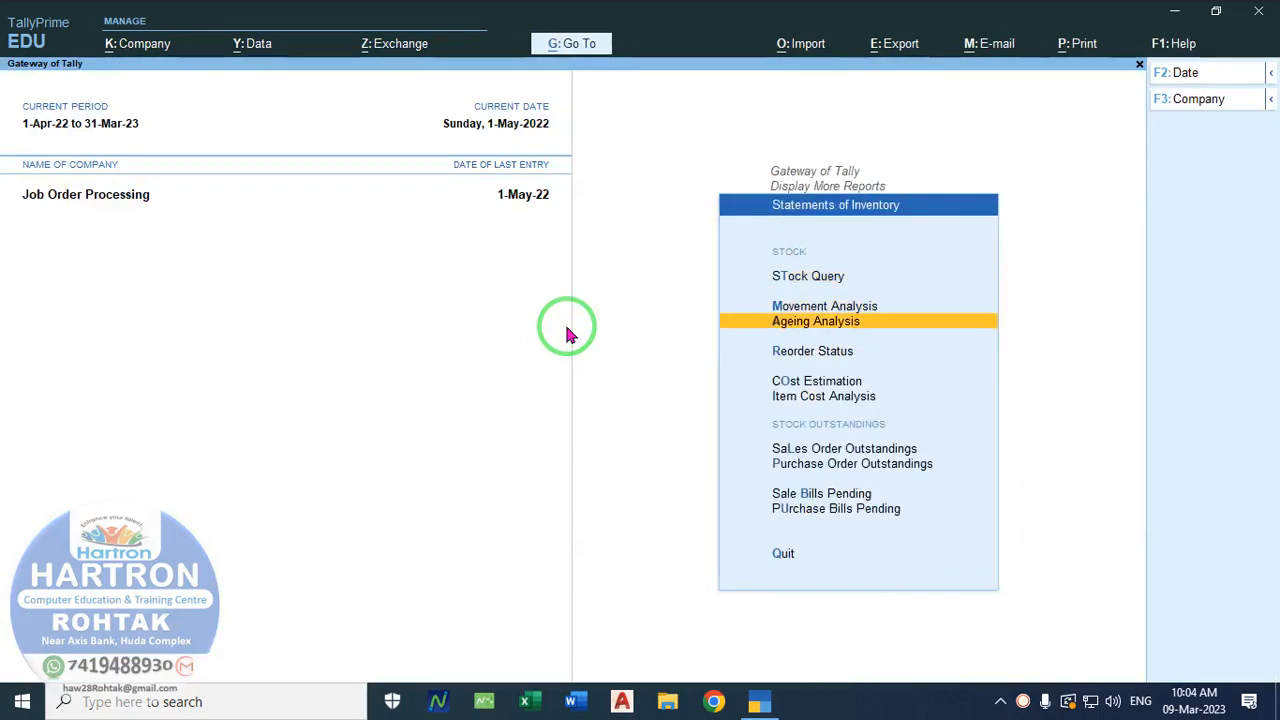
key(Return)
key(Down)
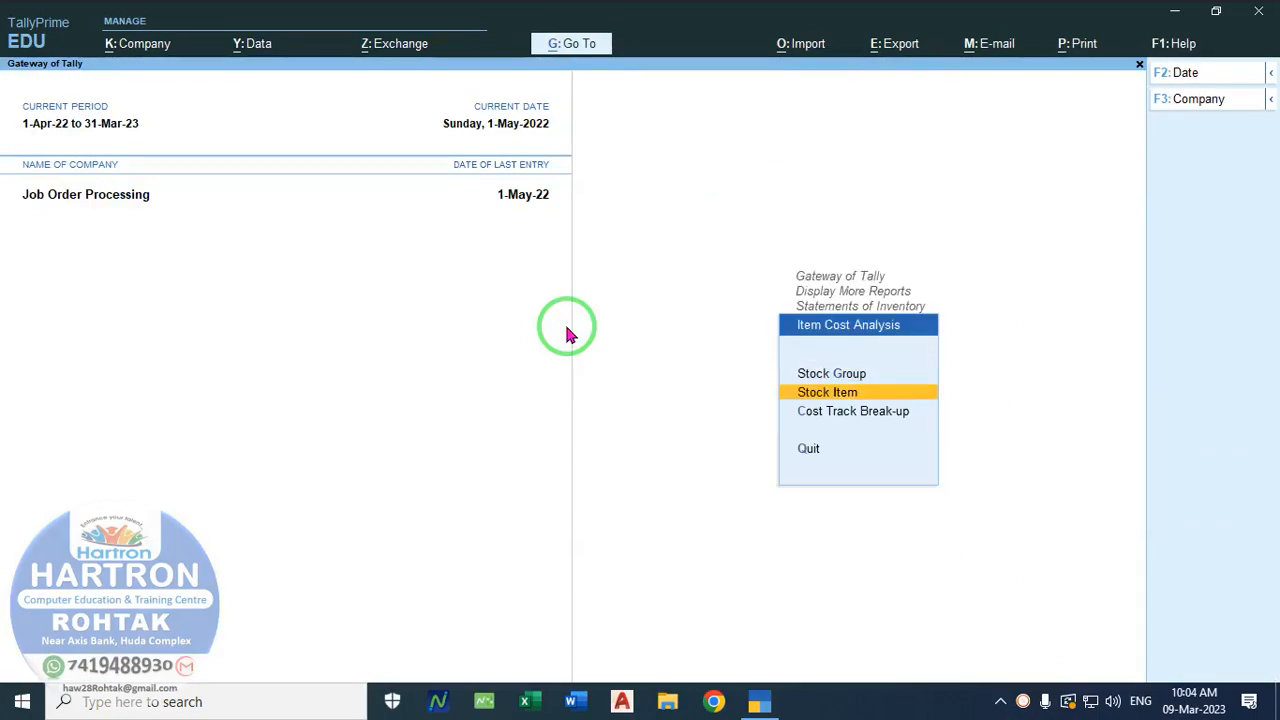
key(Return)
key(Return)
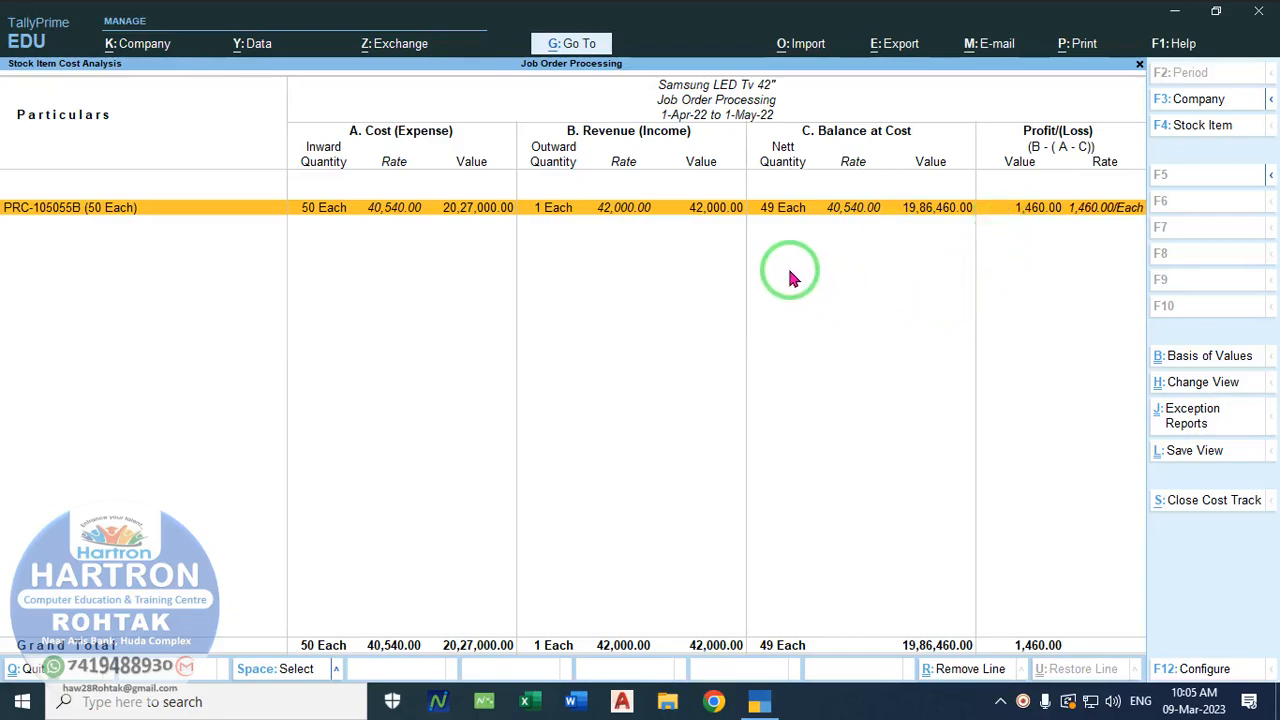
key(Escape)
key(Escape)
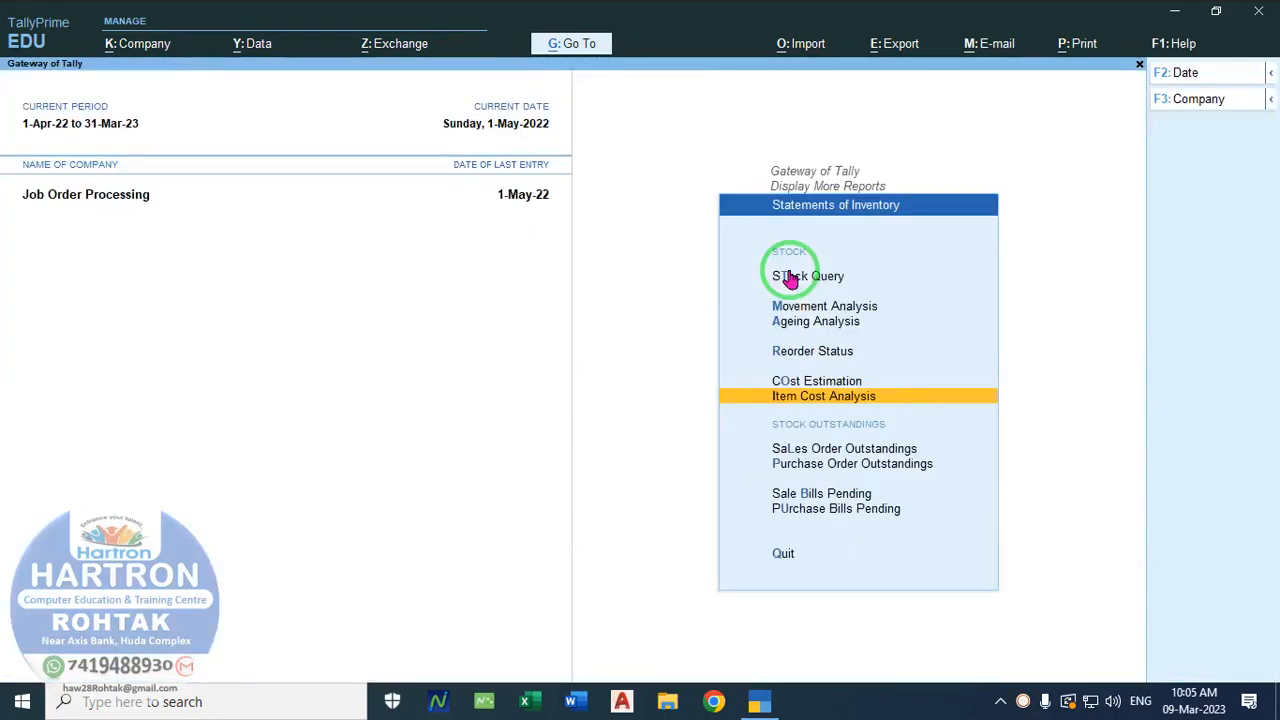